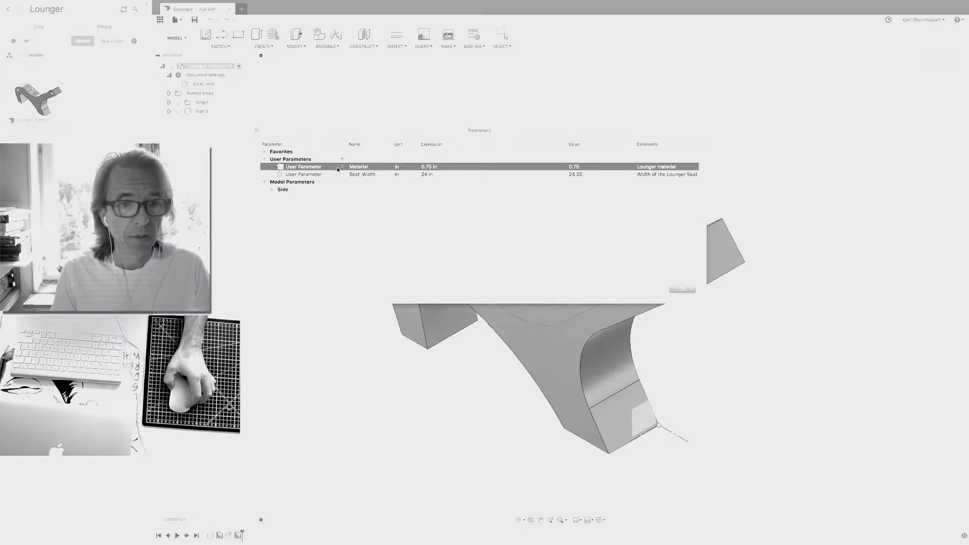
drag(326, 131, 364, 71)
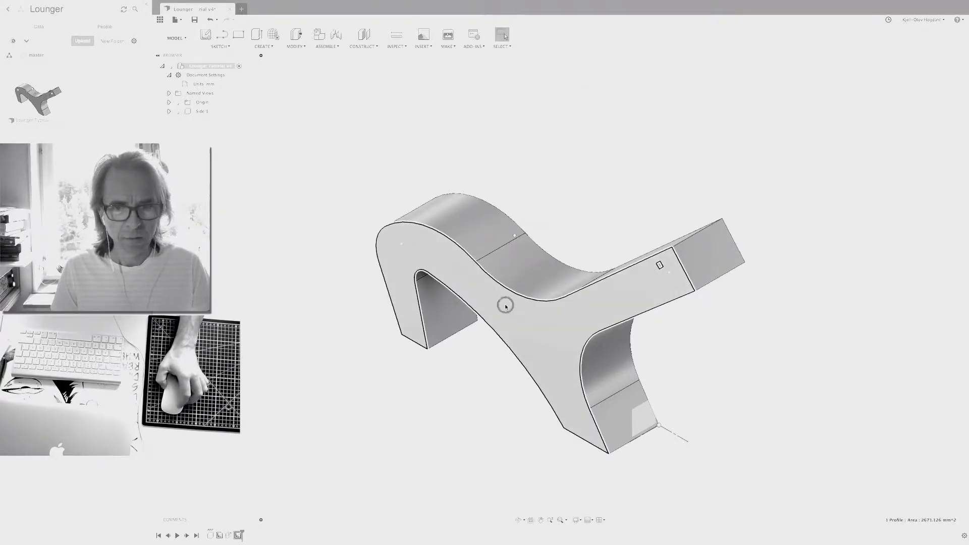
right_click(229, 536)
click(250, 457)
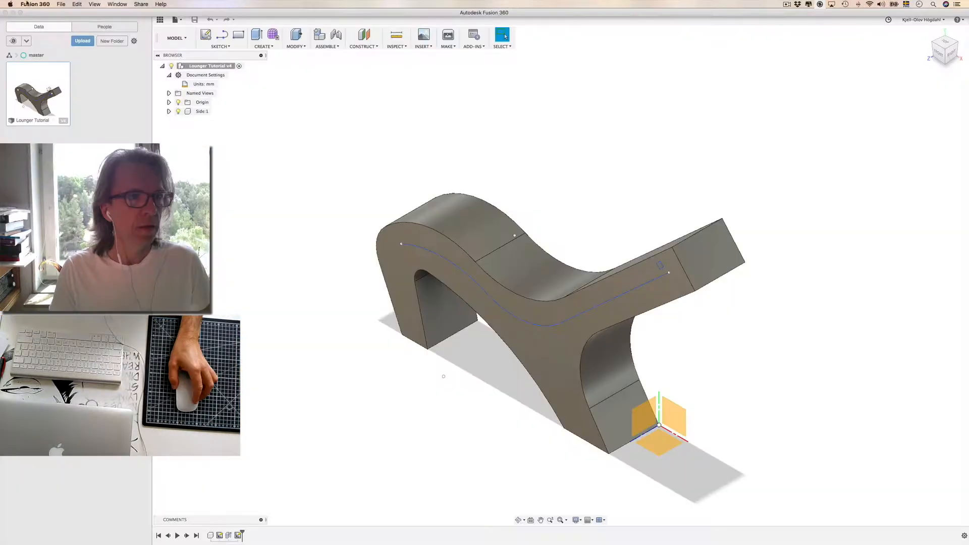
View the program's version information
click(33, 4)
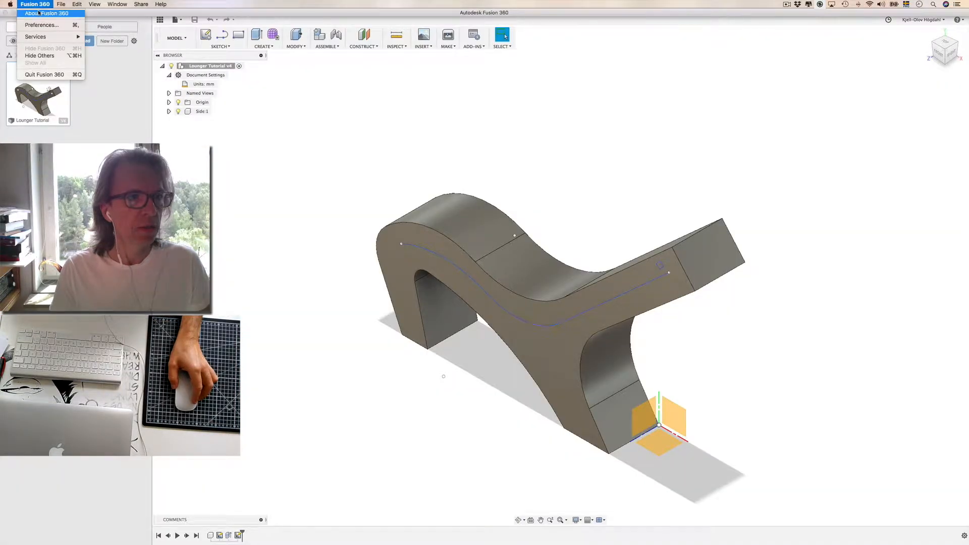
click(45, 13)
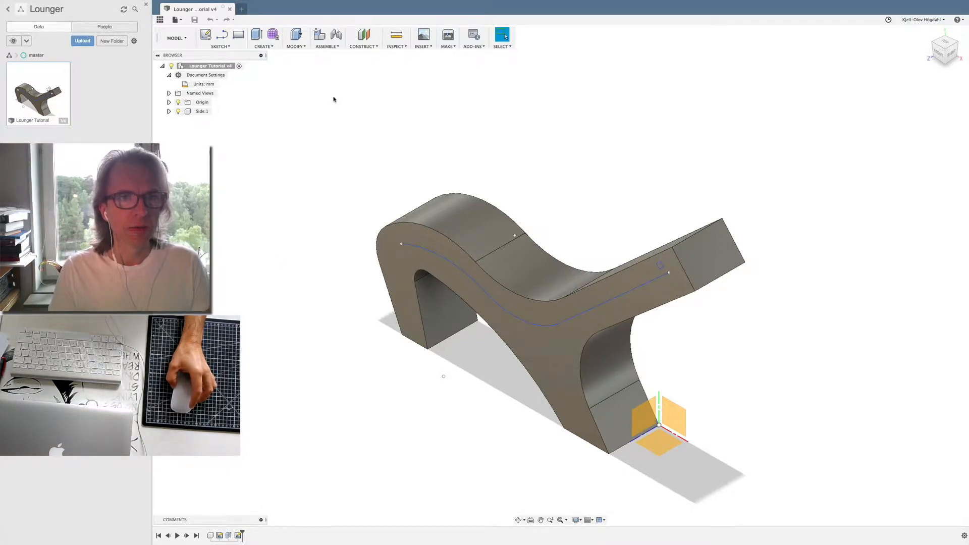
Open the design's parameter list and mark the Material user parameter as a favorite
click(297, 45)
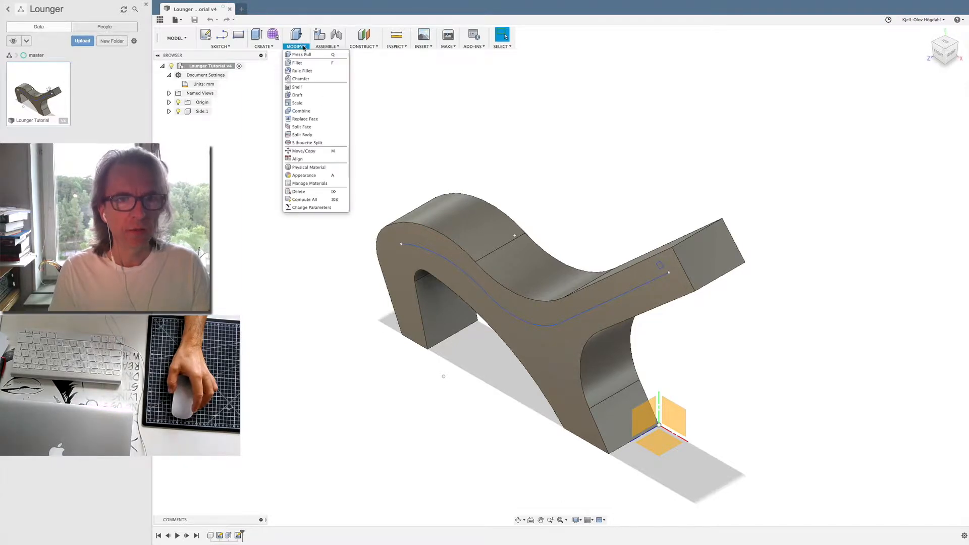
click(312, 208)
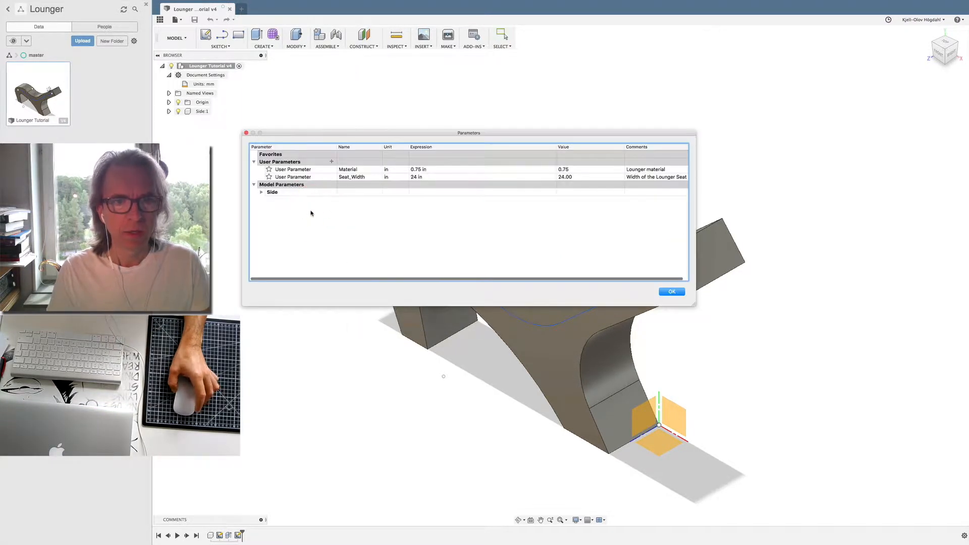
click(292, 170)
click(293, 177)
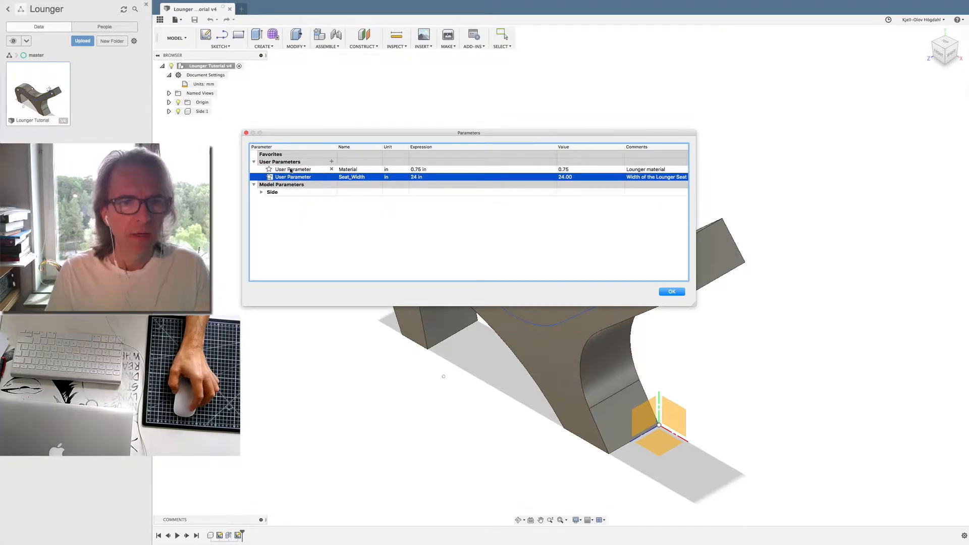
click(290, 170)
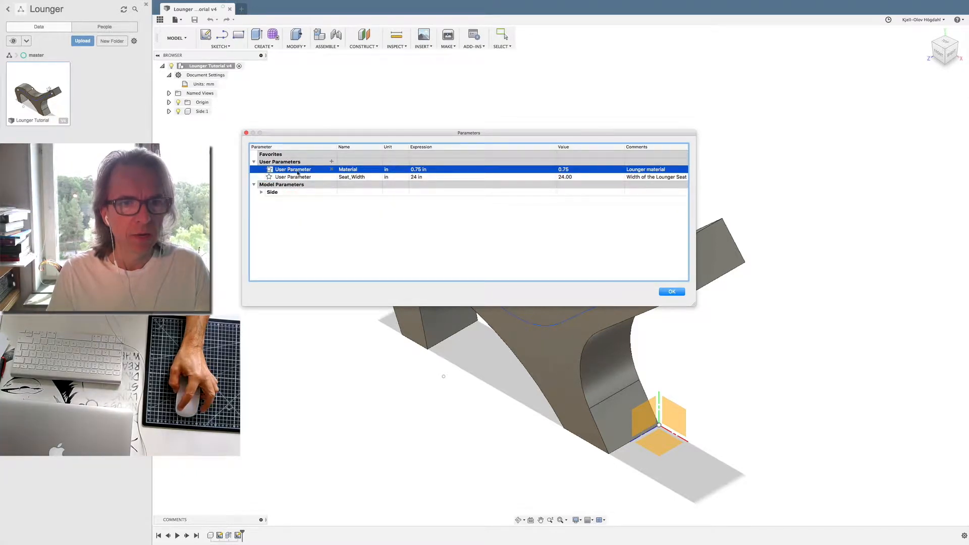
click(287, 171)
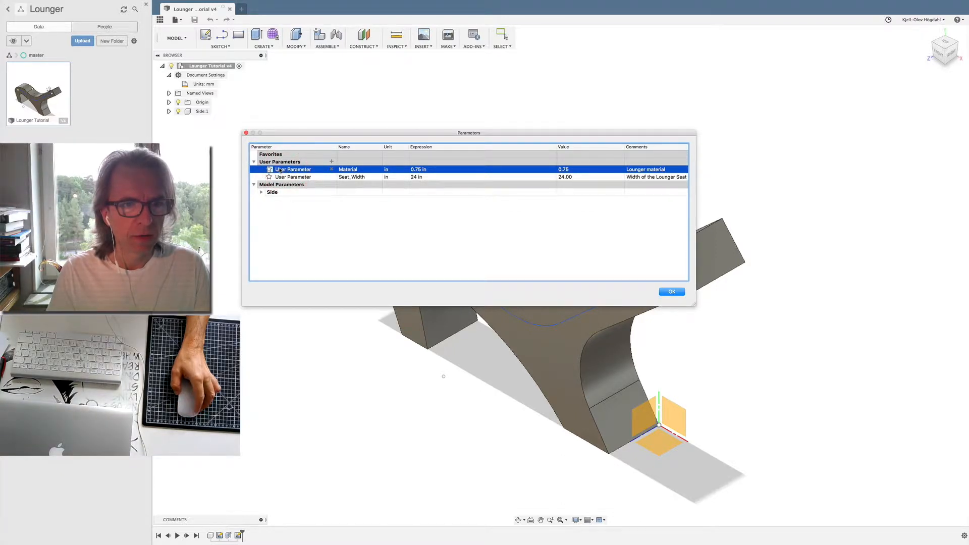
click(269, 171)
click(254, 154)
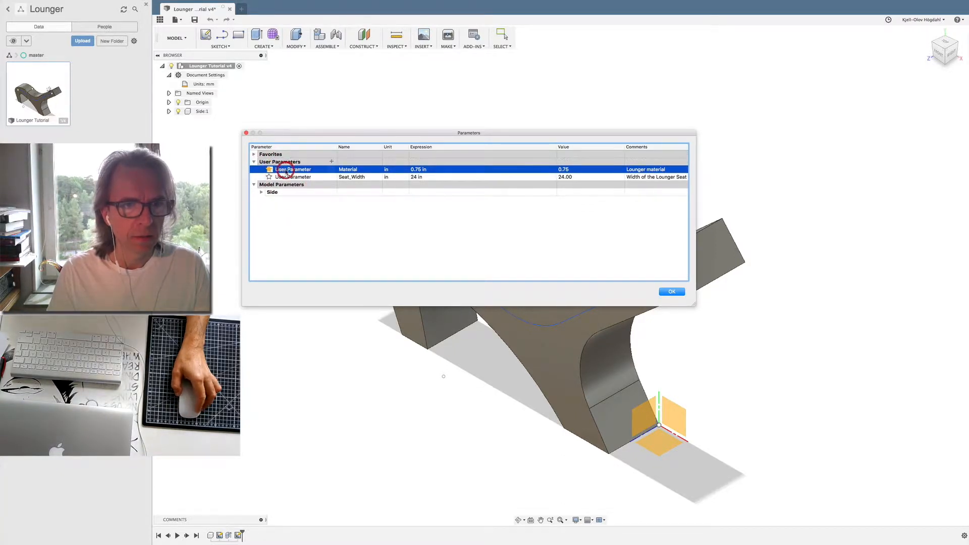
click(571, 167)
click(429, 171)
click(639, 170)
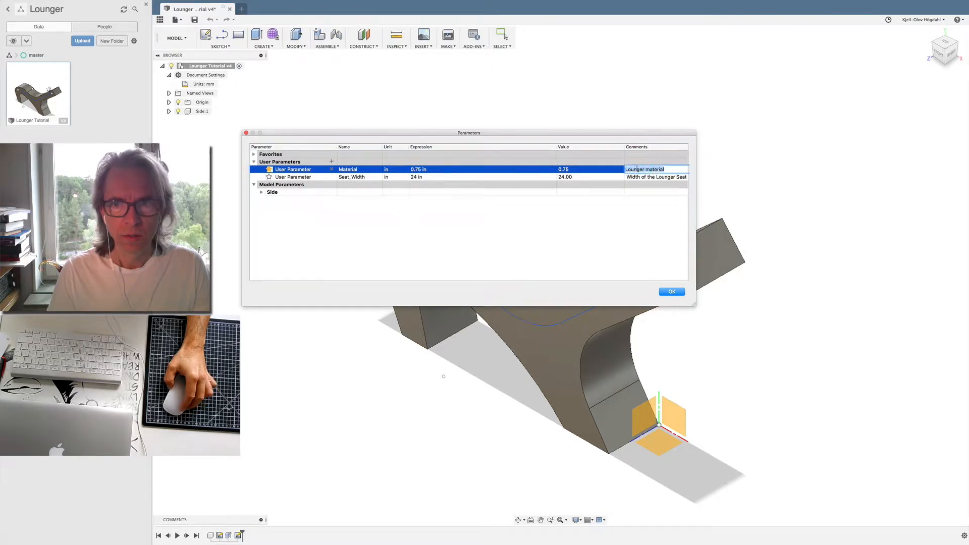
click(290, 170)
scroll(289, 168, left, 1)
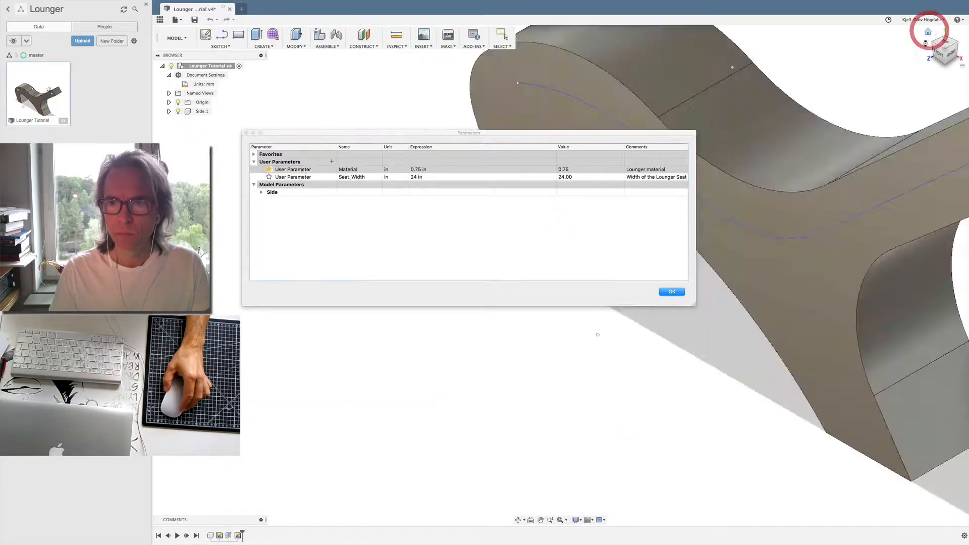
Switch to the web browser, search for "fusion 360 edit parameters" and open the Change Parameters dialog box help page
key(super+Tab)
key(super+t)
text(fusion 360 edit parameters)
key(Return)
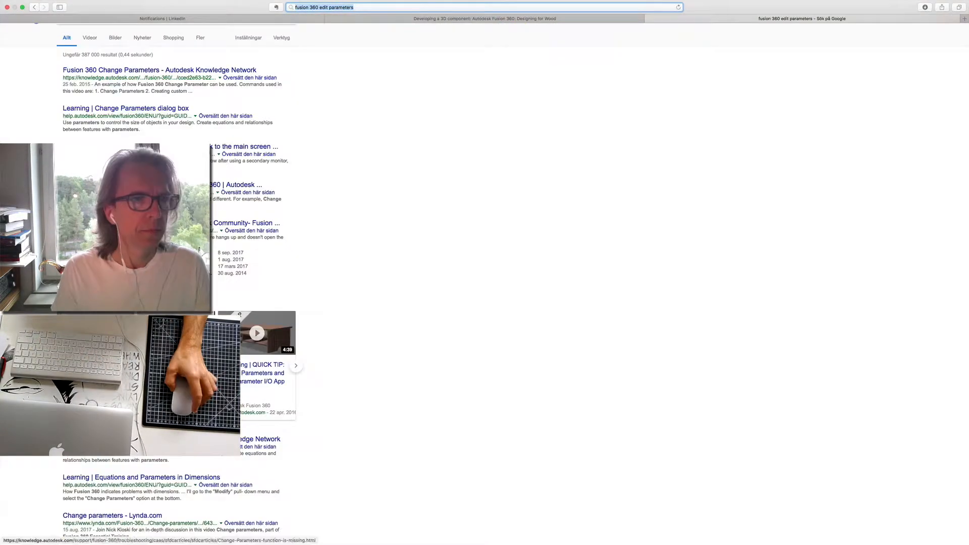
click(135, 73)
Read through the help page's parameter fields, algebraic operators, order of operations and supported functions
scroll(552, 331, down, 15)
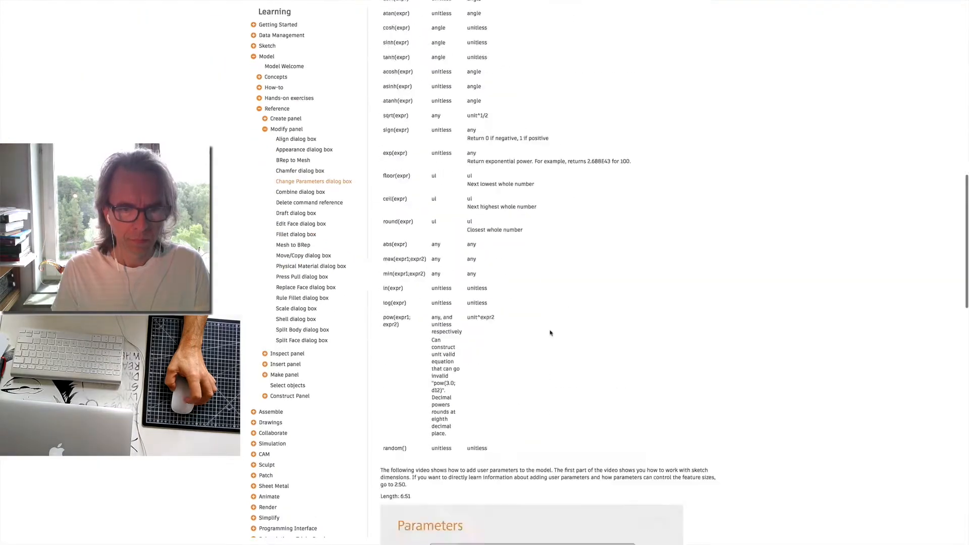
scroll(551, 333, up, 15)
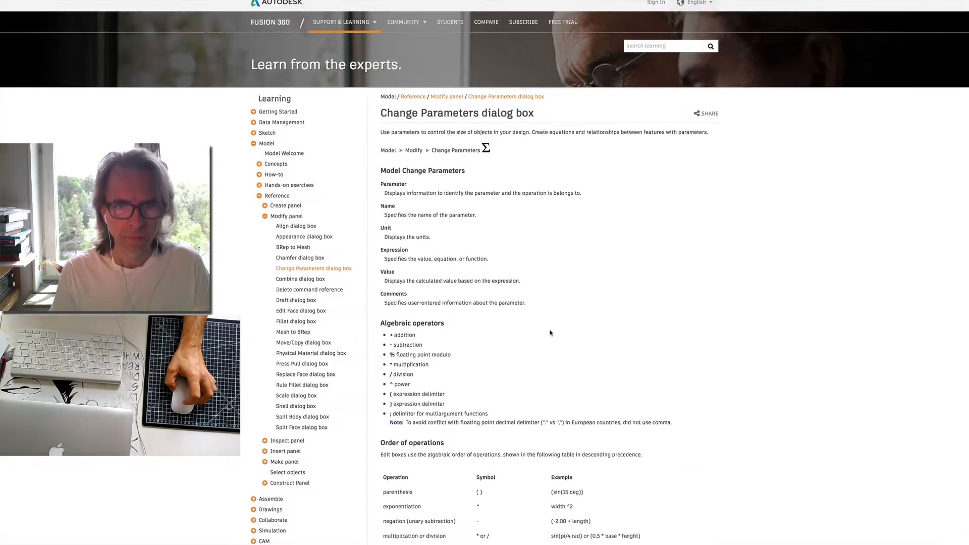
scroll(551, 333, down, 8)
scroll(551, 332, down, 15)
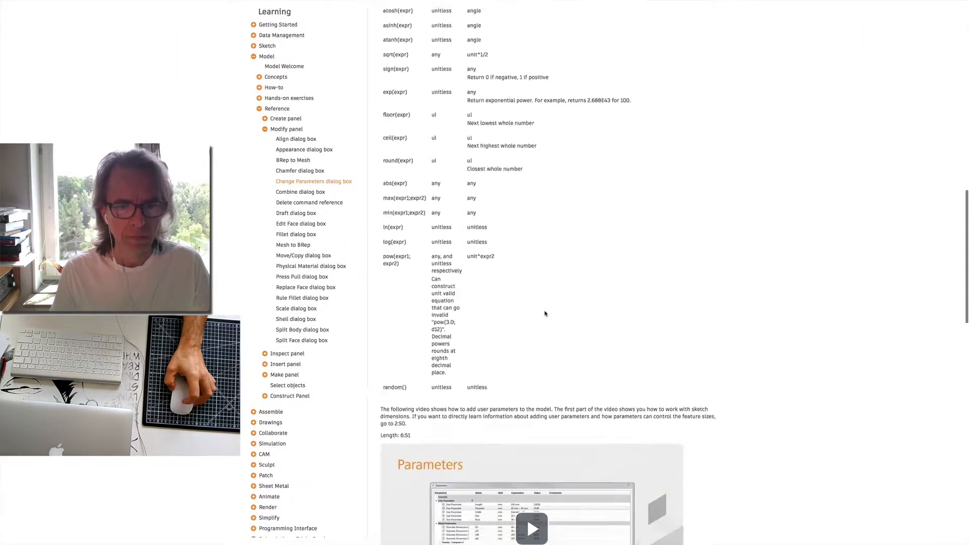
Play the help page's video about adding user parameters, skip ahead to about 5:17 and pause it
click(533, 216)
drag(460, 295, 594, 296)
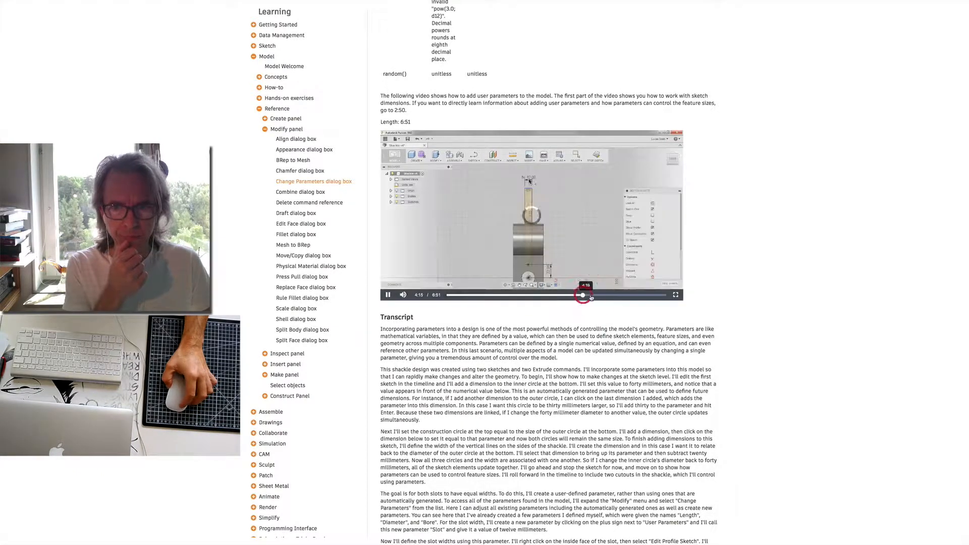
click(612, 297)
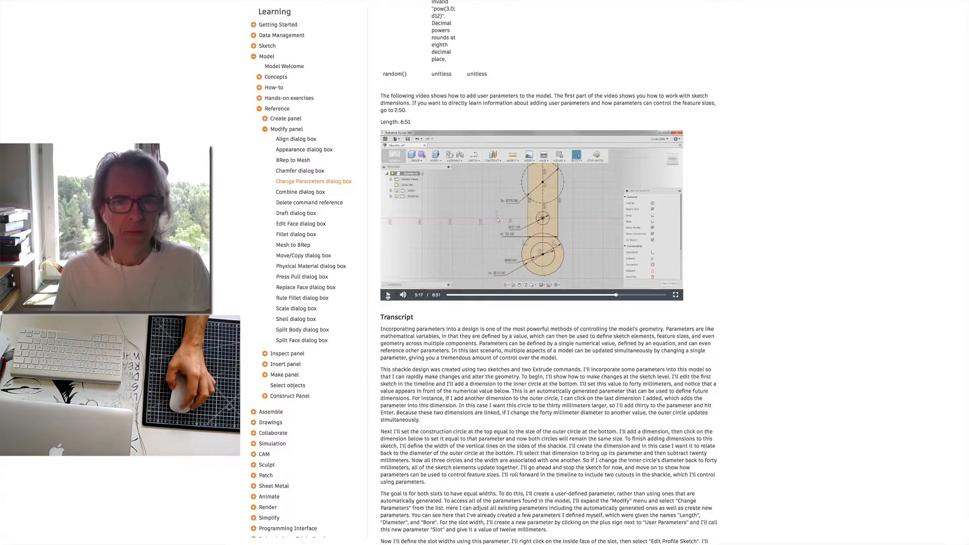
click(387, 295)
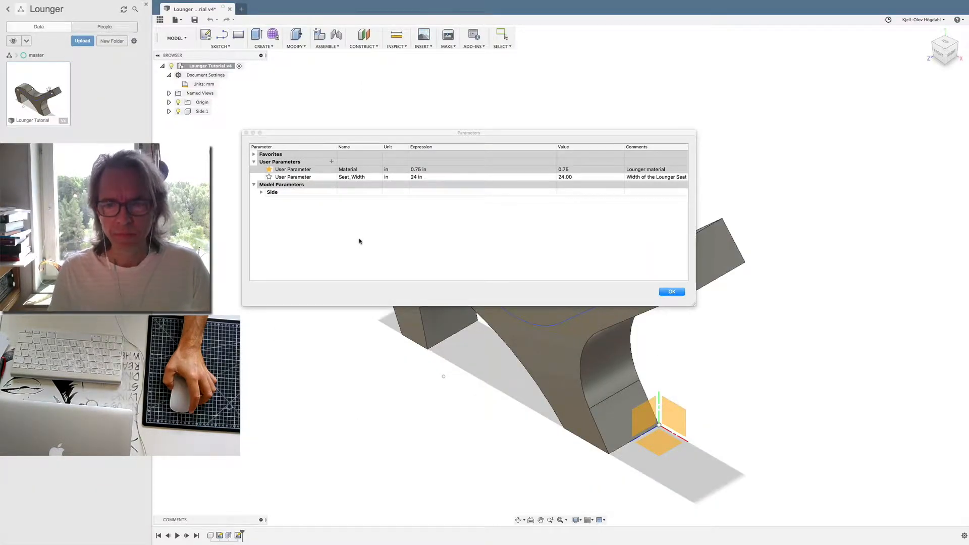
drag(324, 134, 335, 131)
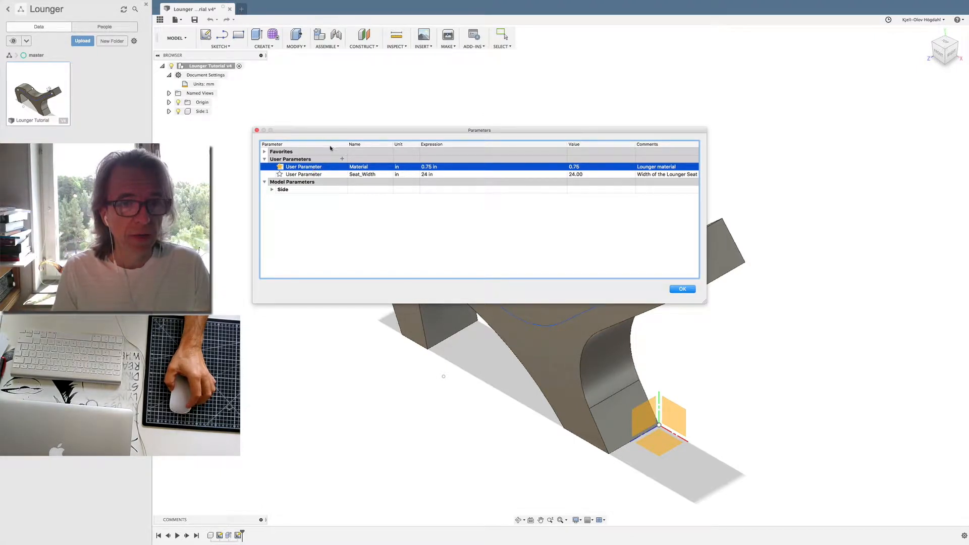
drag(325, 131, 370, 62)
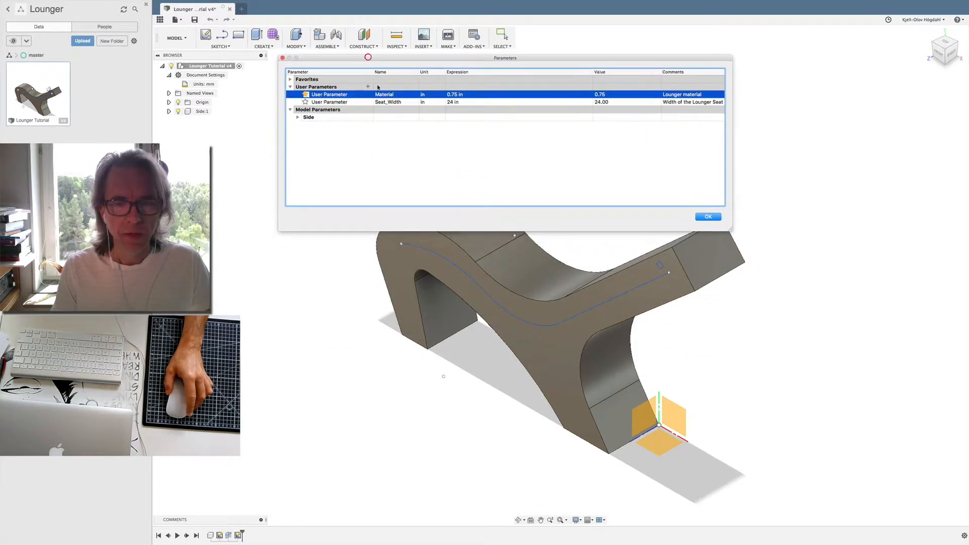
click(453, 398)
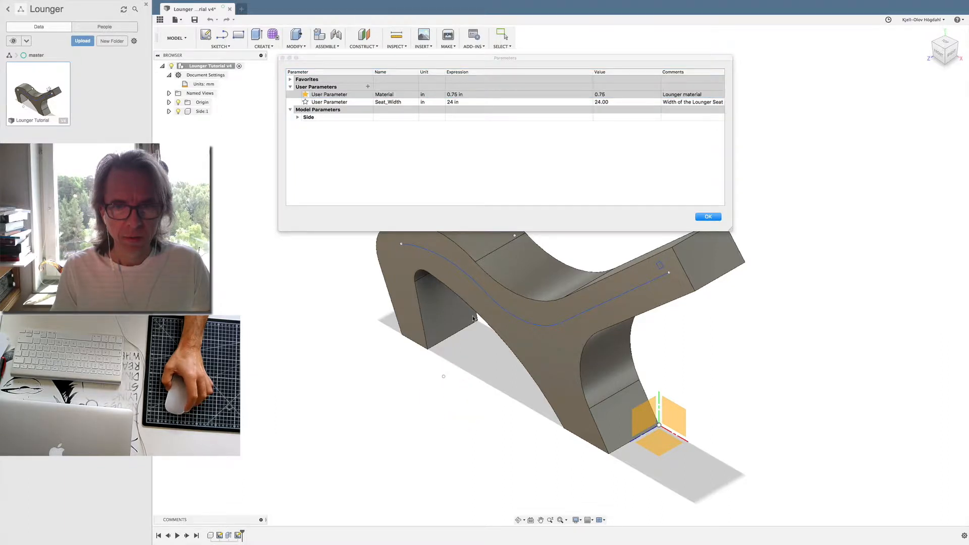
drag(465, 60, 195, 62)
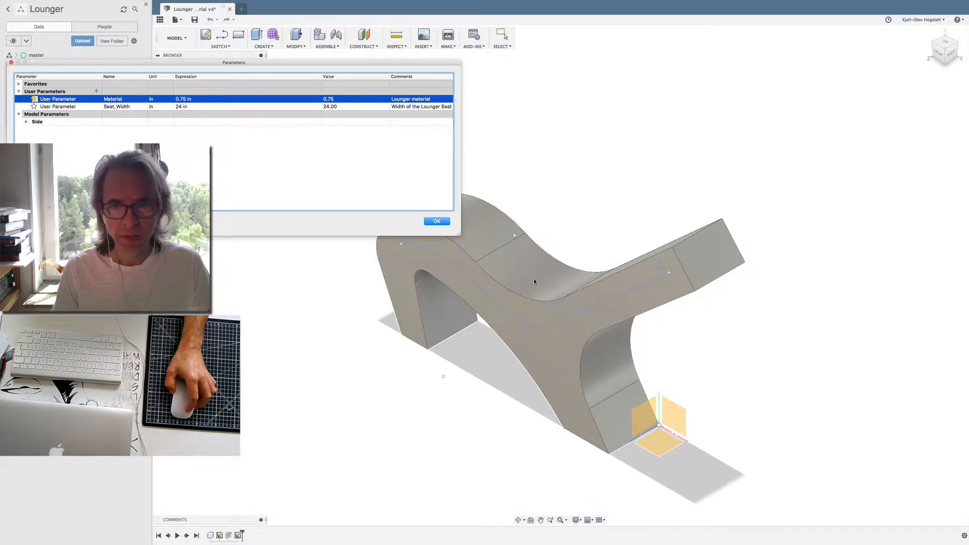
drag(270, 62, 421, 84)
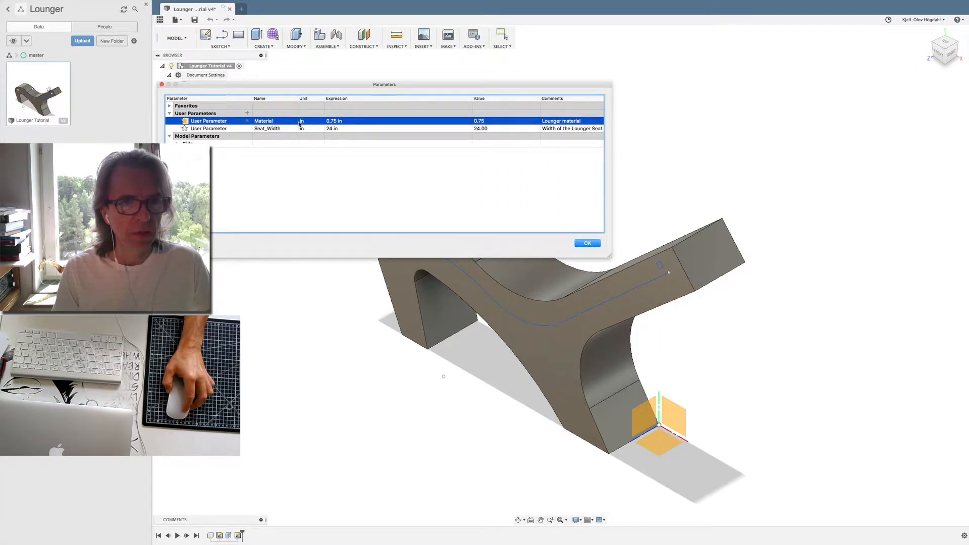
drag(294, 85, 352, 106)
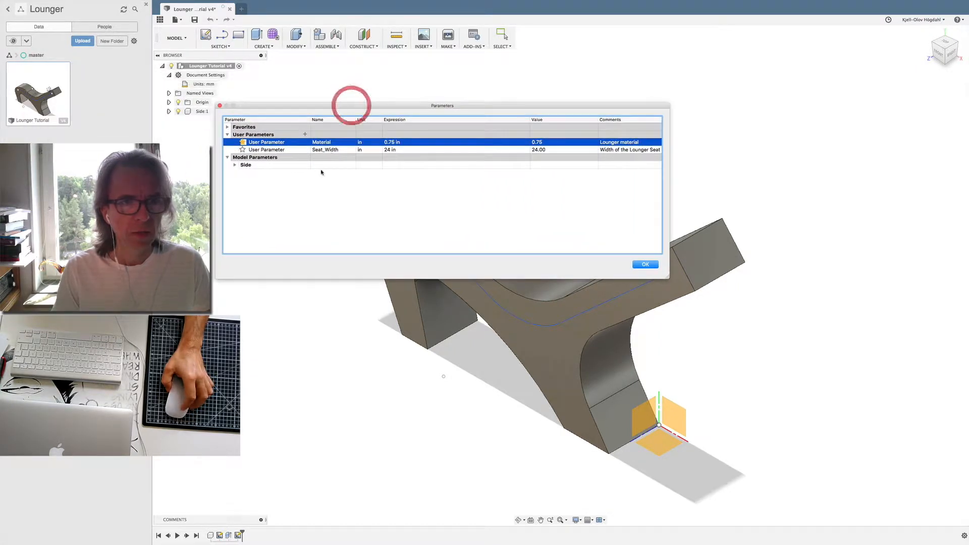
Try to delete the favorite user parameter Material
click(305, 142)
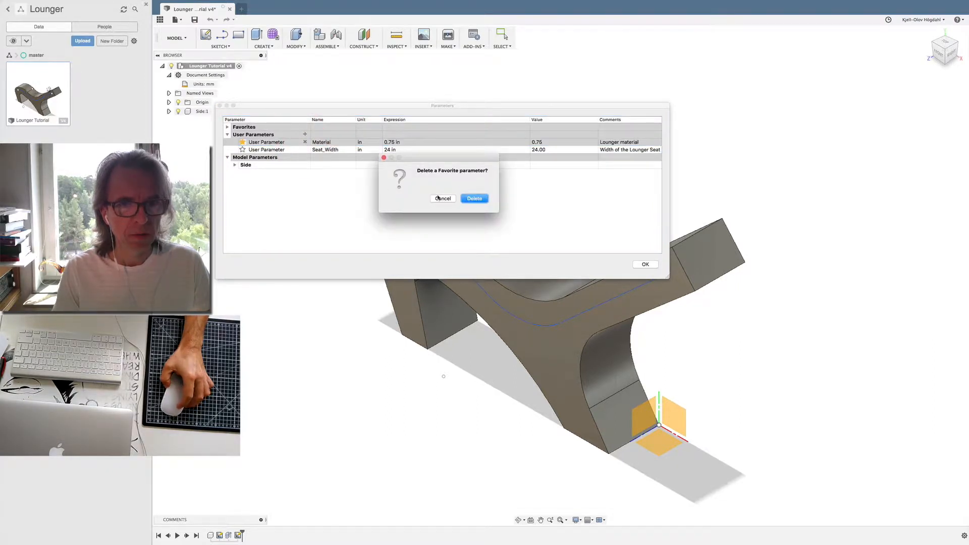
click(475, 198)
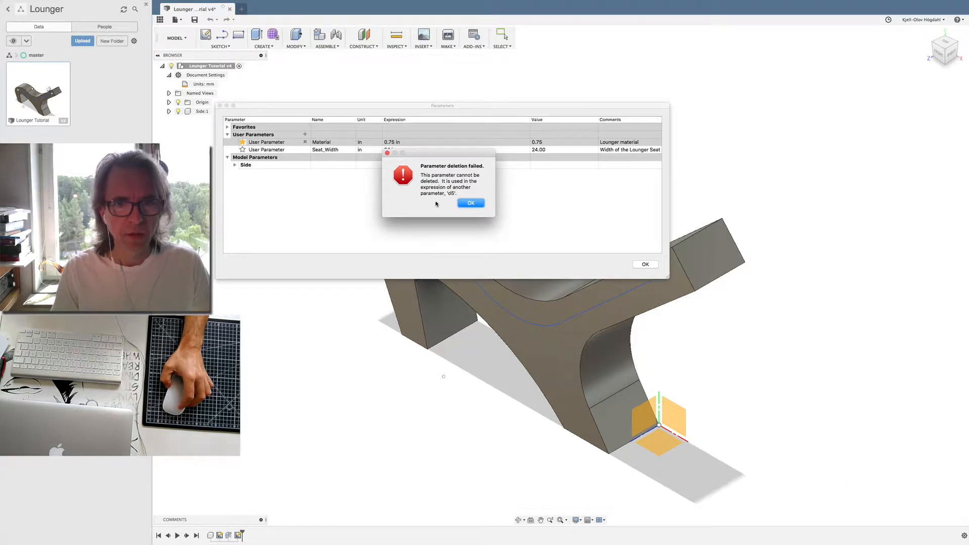
click(470, 204)
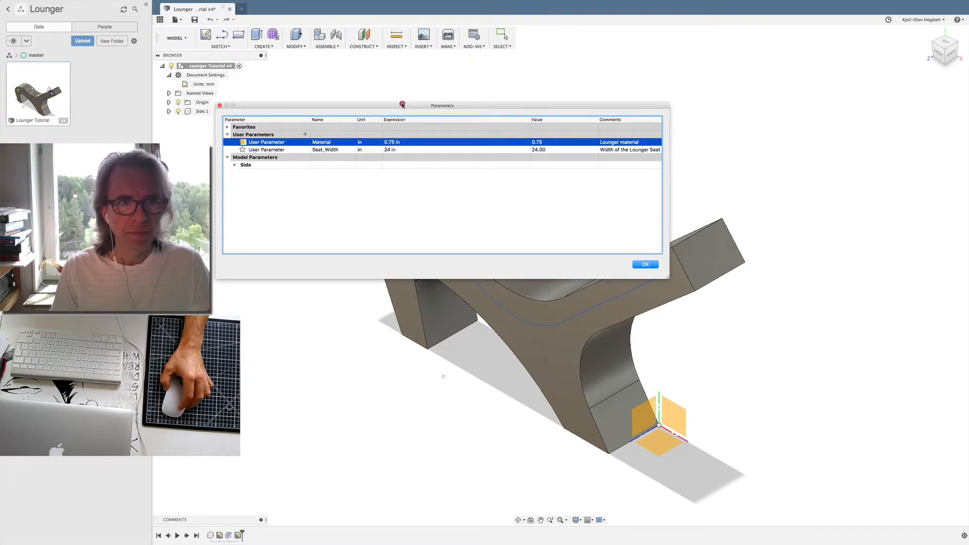
Add a user parameter named Material_mm with unit mm and expression 0.75
drag(402, 105, 320, 80)
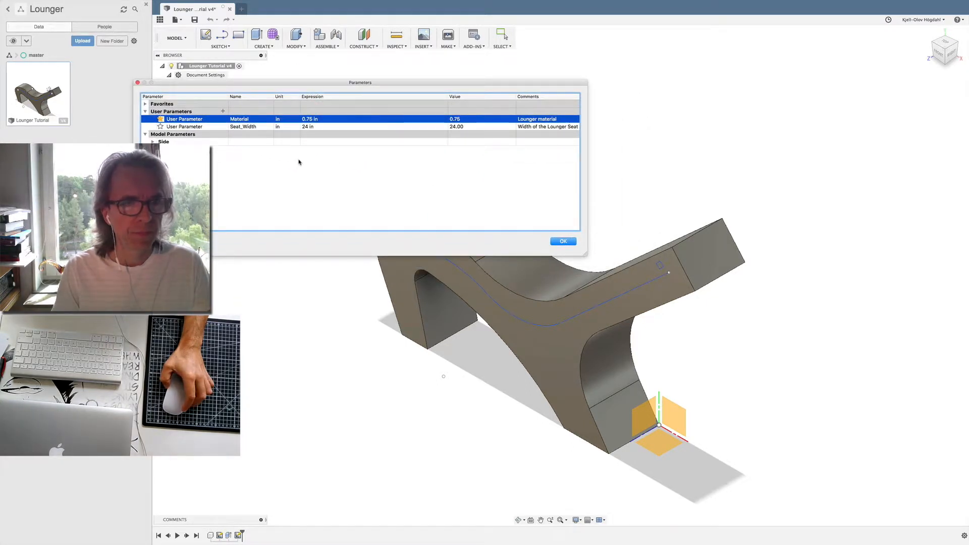
click(223, 111)
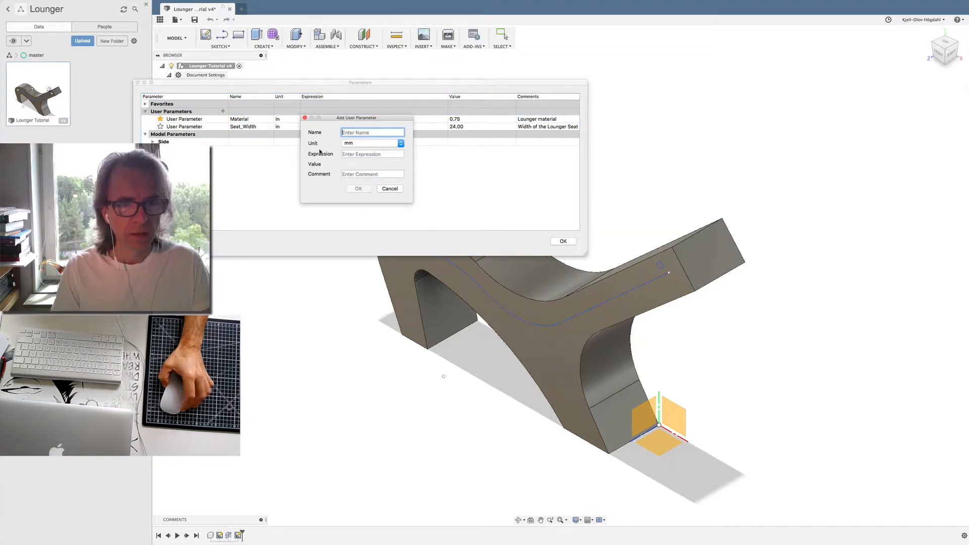
text(Material)
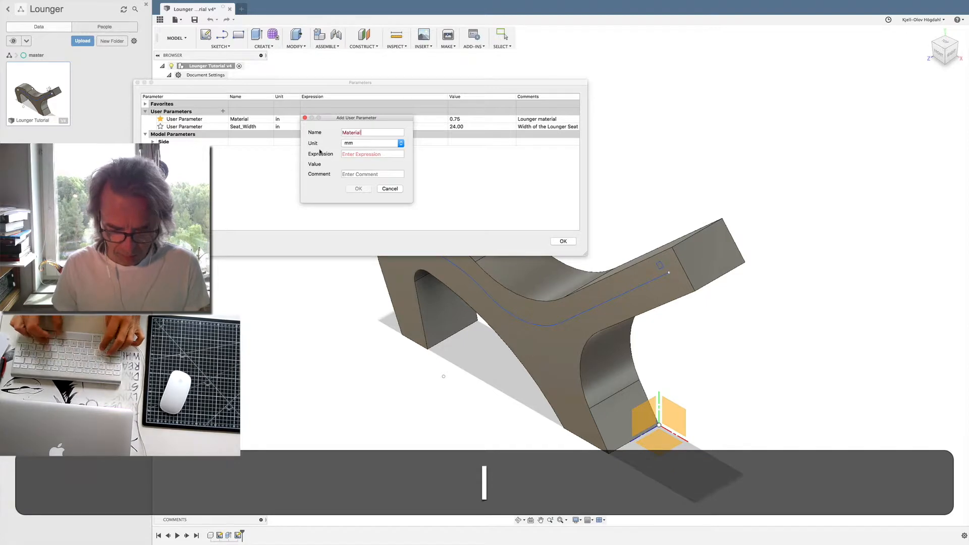
text(_mm)
key(Tab)
drag(334, 120, 368, 161)
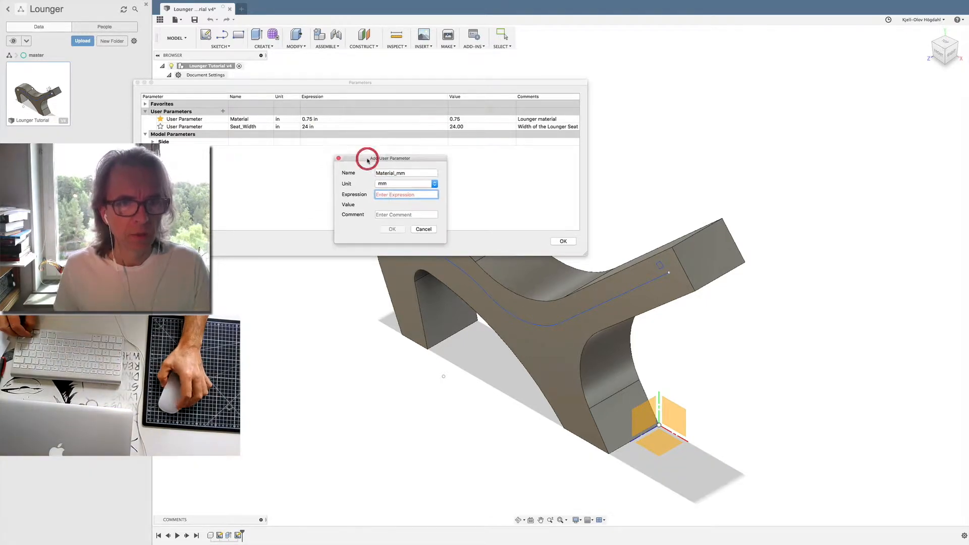
text(0.)
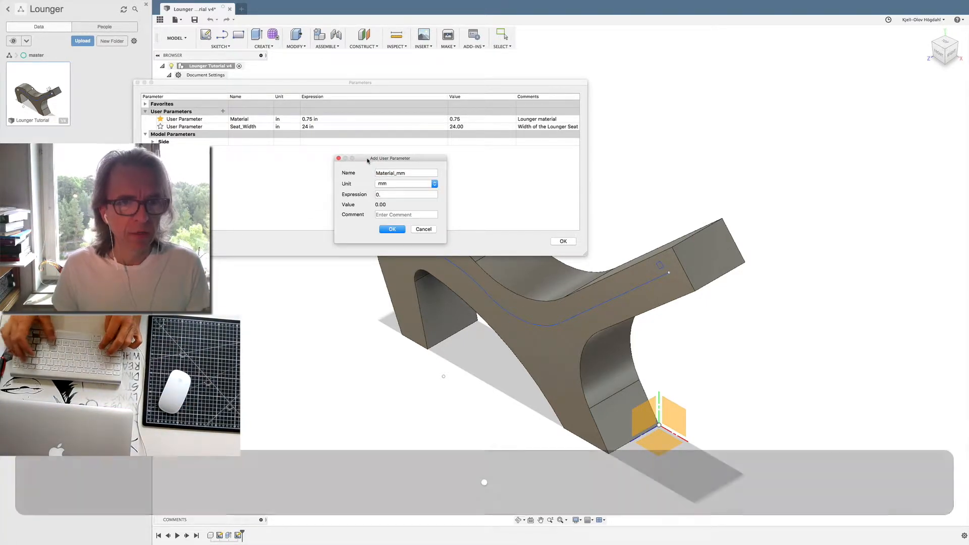
text(75)
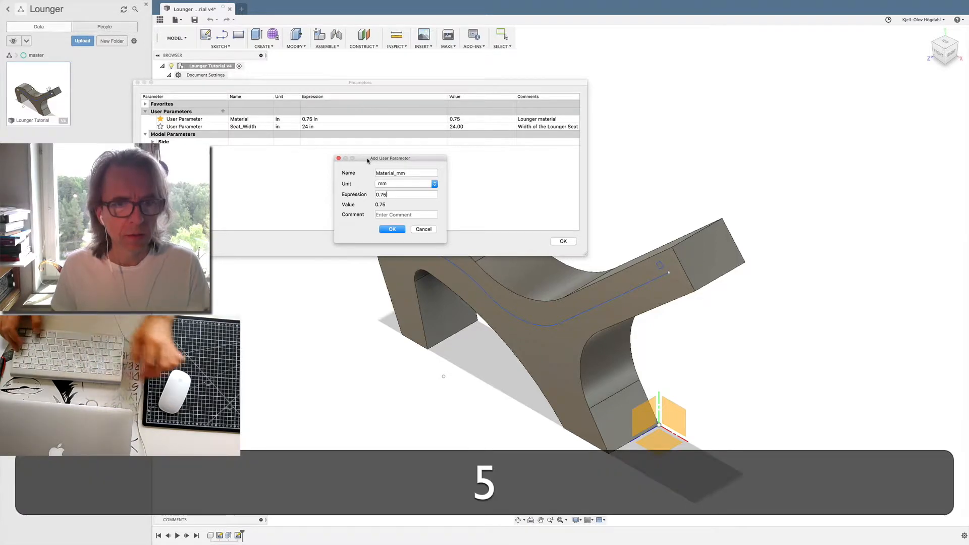
click(392, 230)
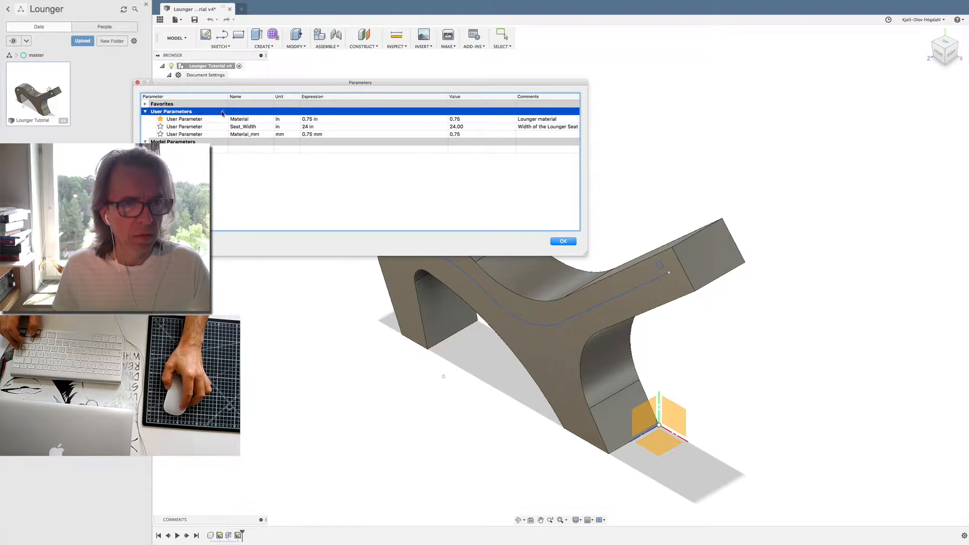
Add a user parameter named Seat_Width_mm with unit mm and expression 24
click(222, 111)
text(Seat_Width_mm)
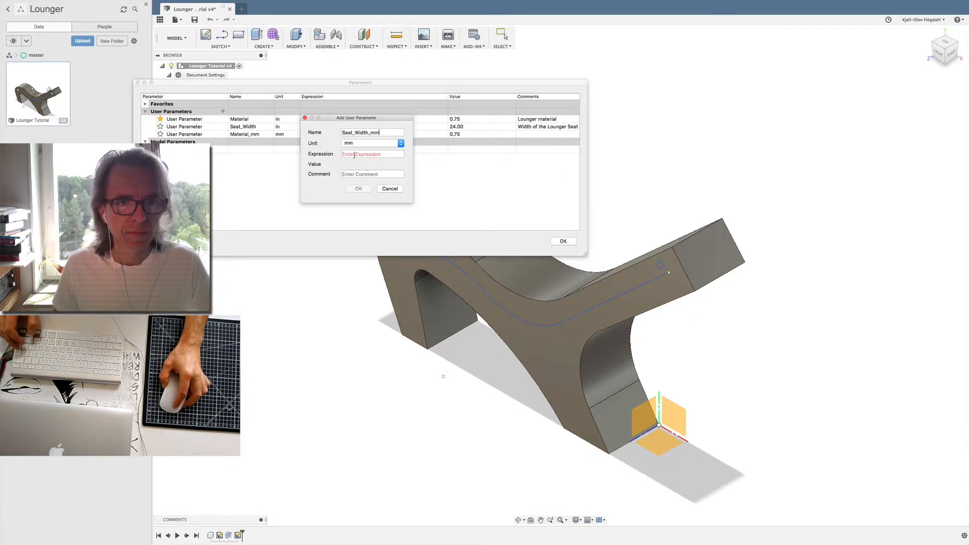
click(355, 155)
text(24)
key(Return)
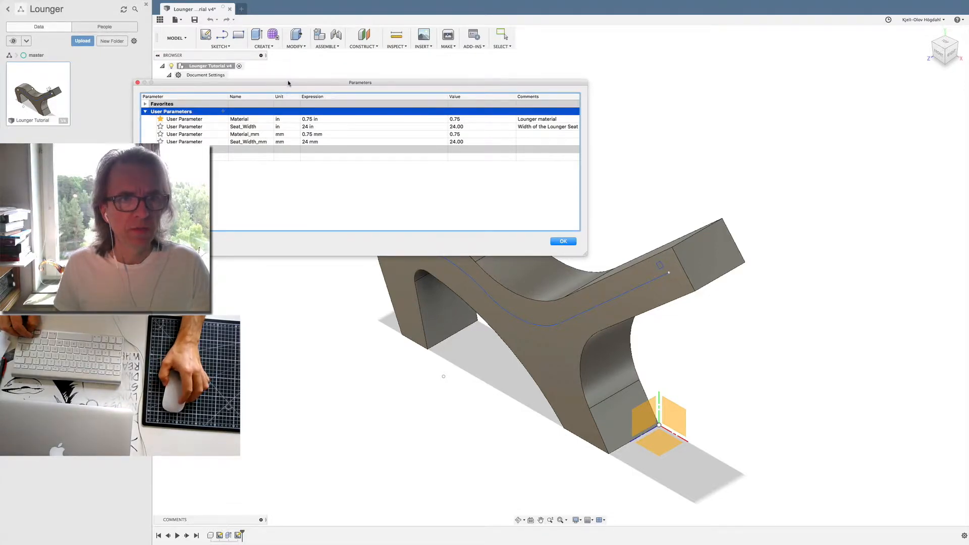
Remove the user parameter Material from the favorites and close the parameters dialog
drag(288, 83, 278, 67)
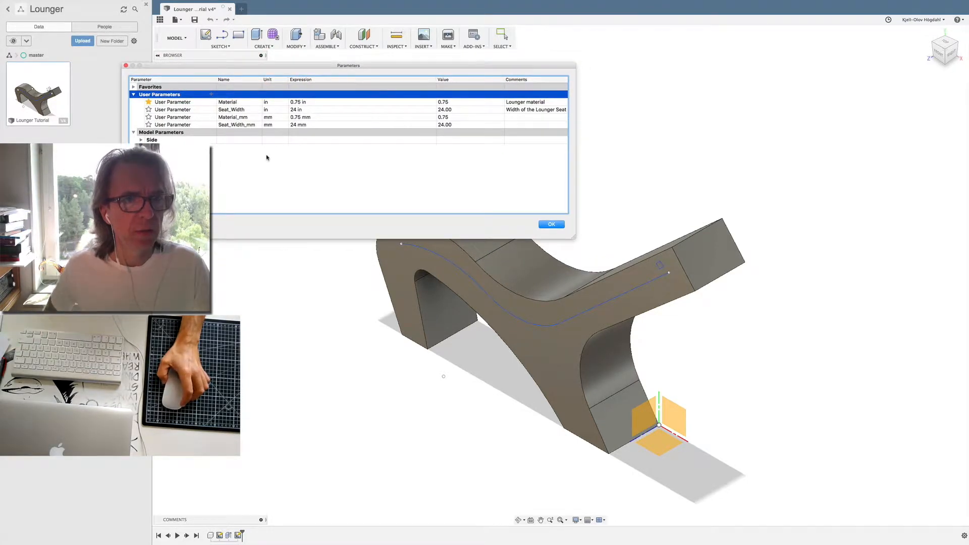
click(154, 105)
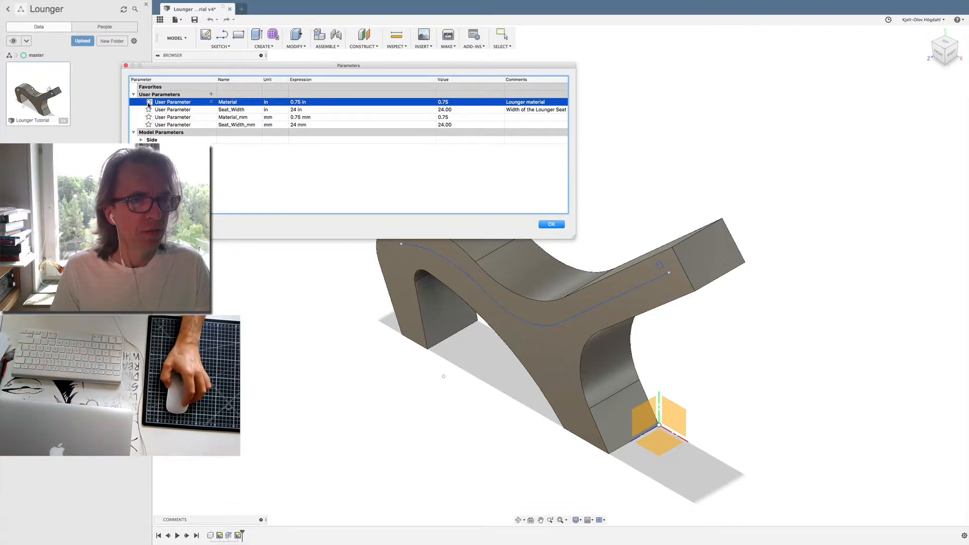
click(148, 102)
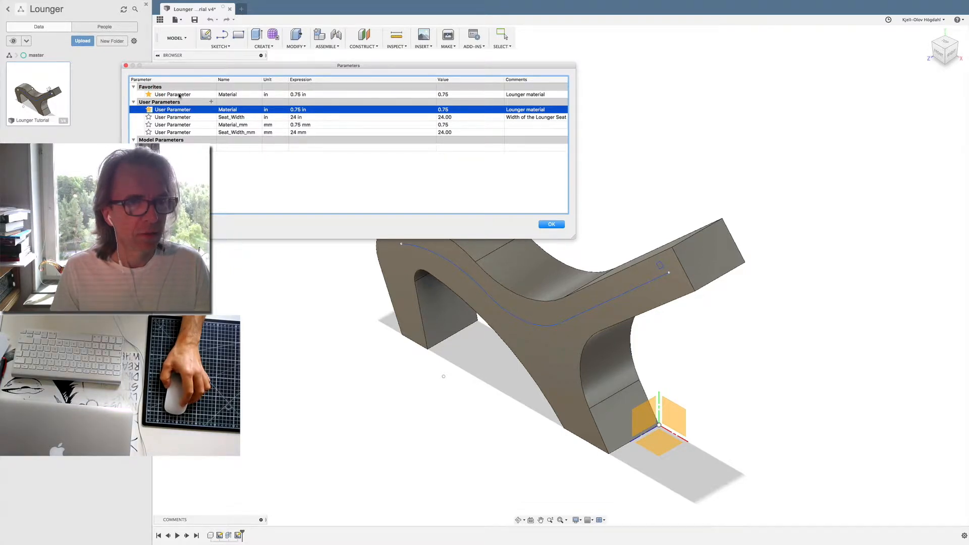
click(148, 110)
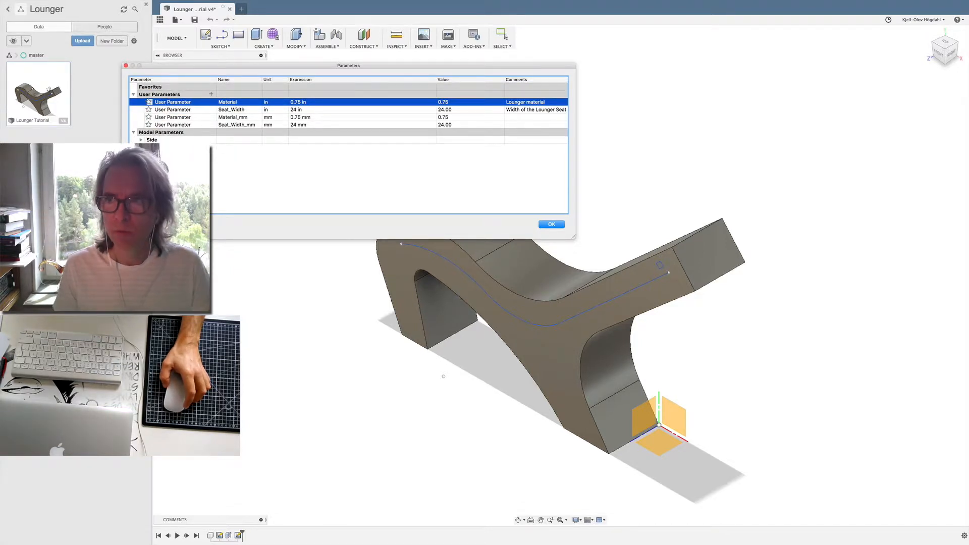
drag(294, 65, 296, 74)
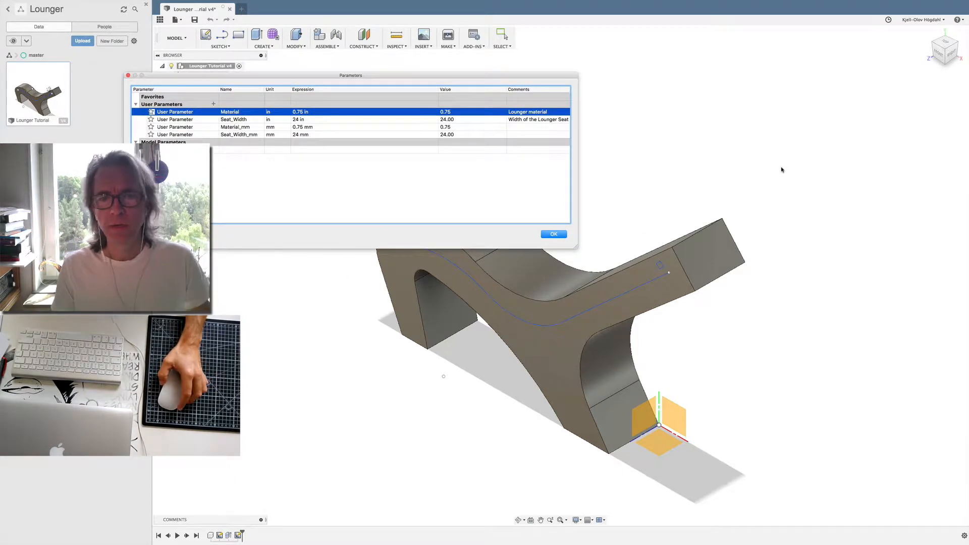
mouse_move(340, 79)
mouse_down()
mouse_move(352, 85)
mouse_move(336, 80)
mouse_up()
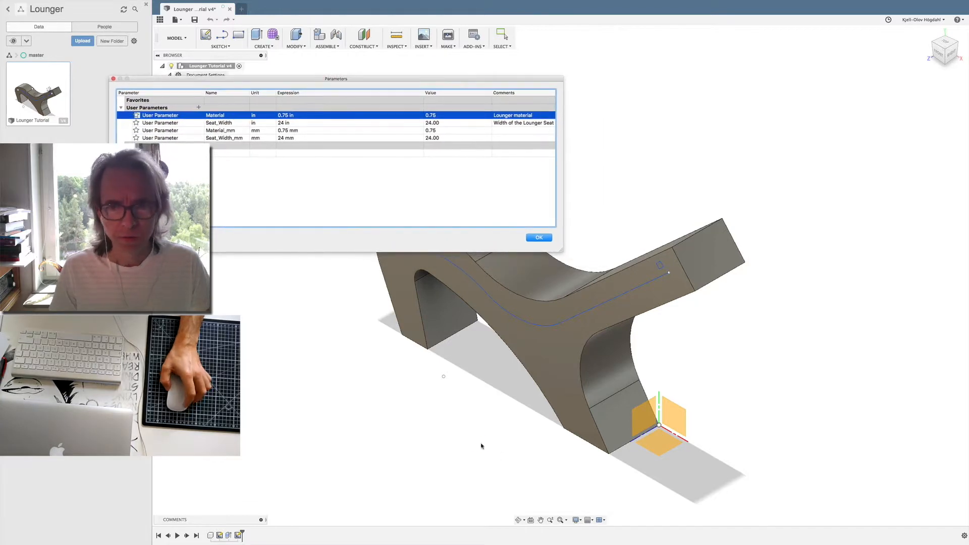
click(549, 236)
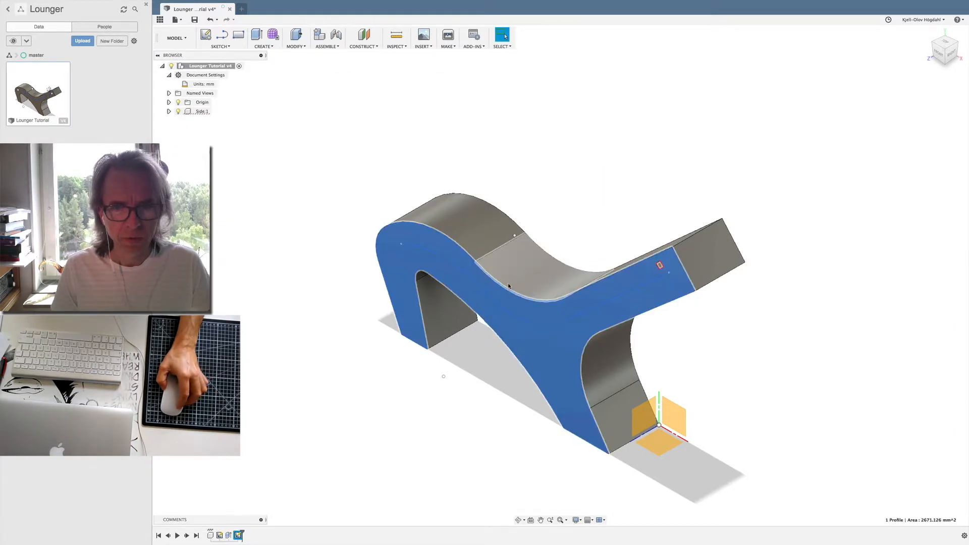
click(493, 238)
click(634, 288)
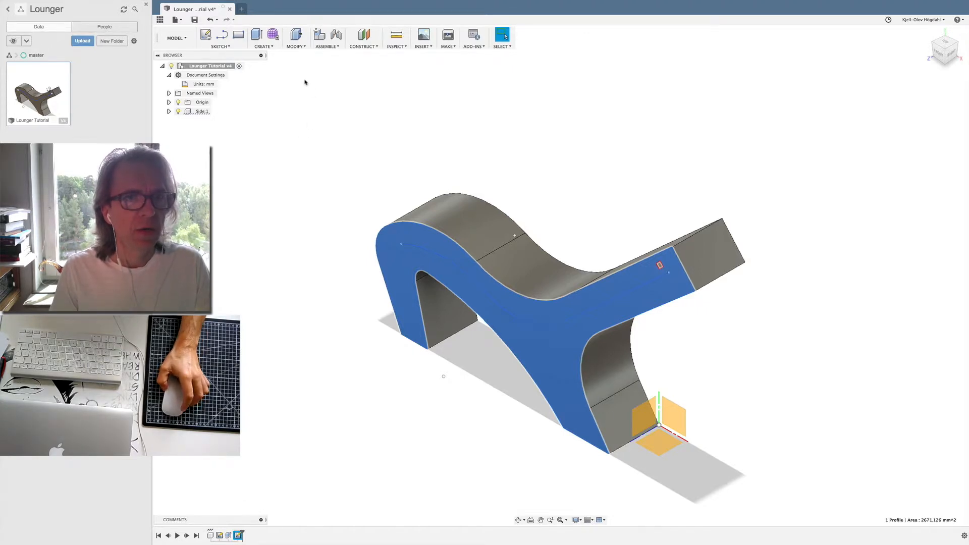
click(270, 46)
click(270, 46)
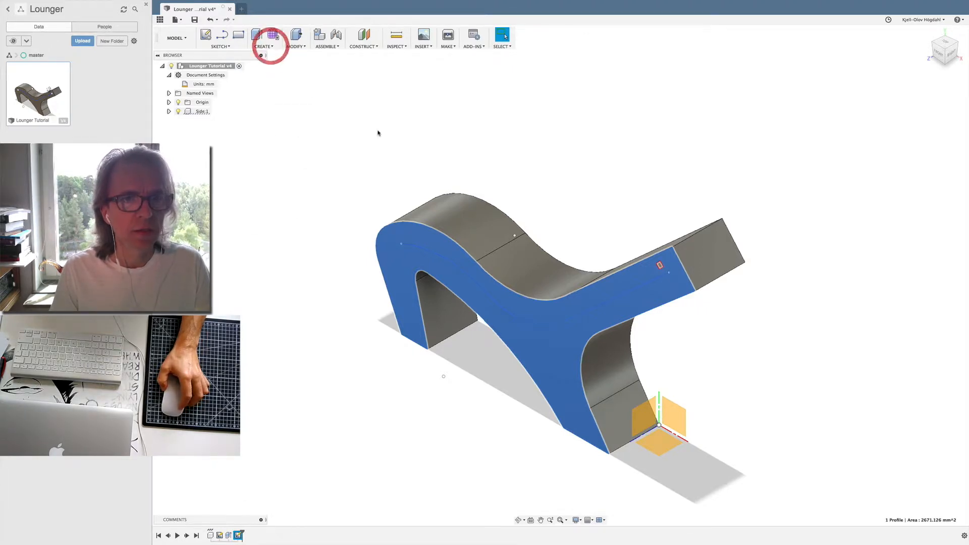
right_click(391, 102)
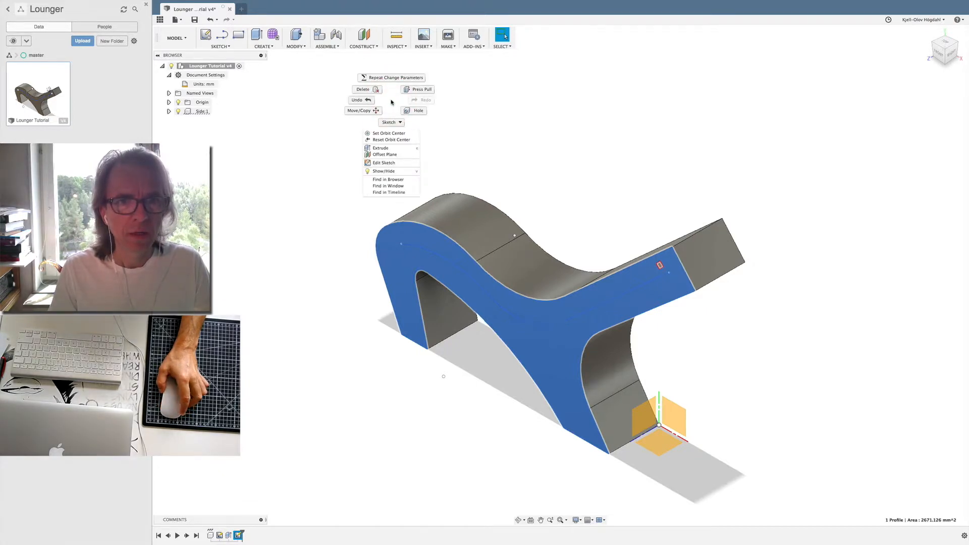
click(390, 122)
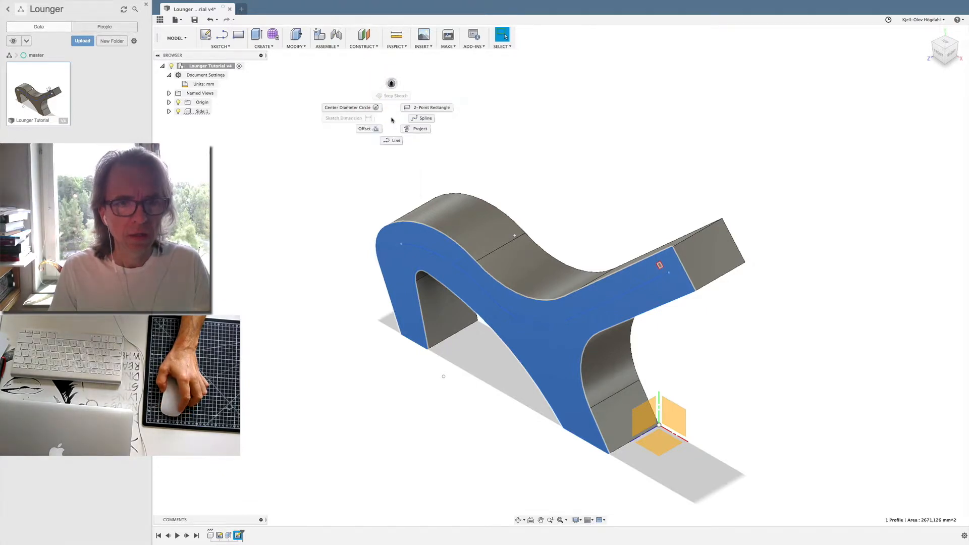
click(333, 159)
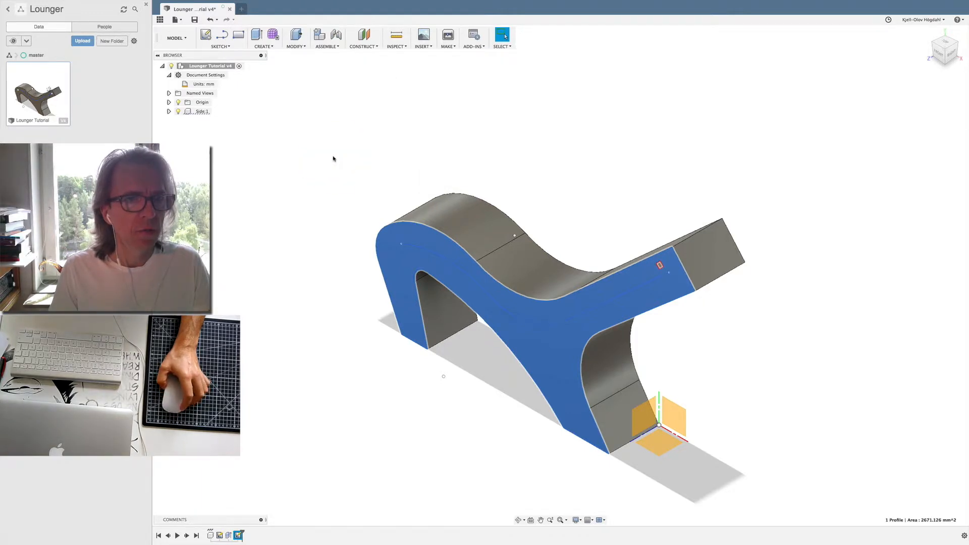
Expand the sketches of the Side component and make Sketch1 visible
click(169, 111)
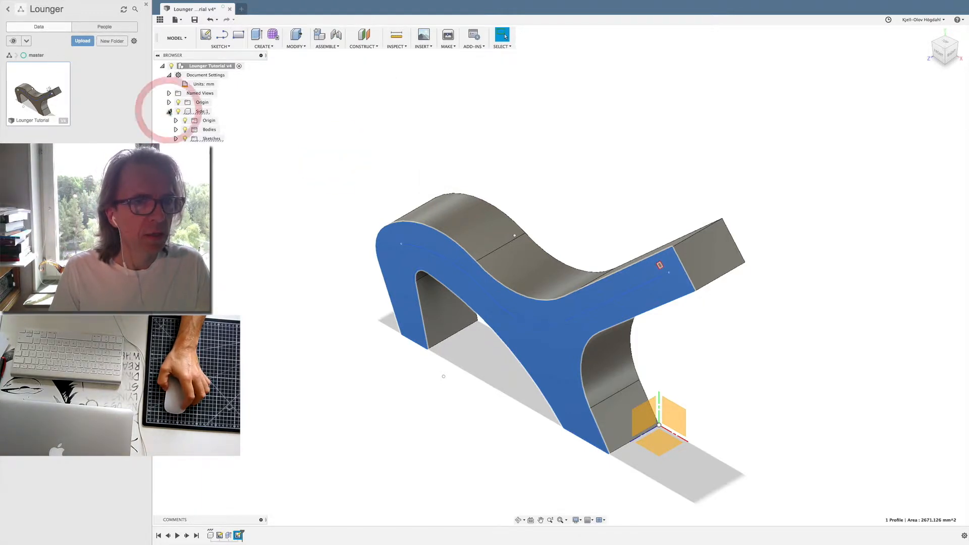
click(176, 138)
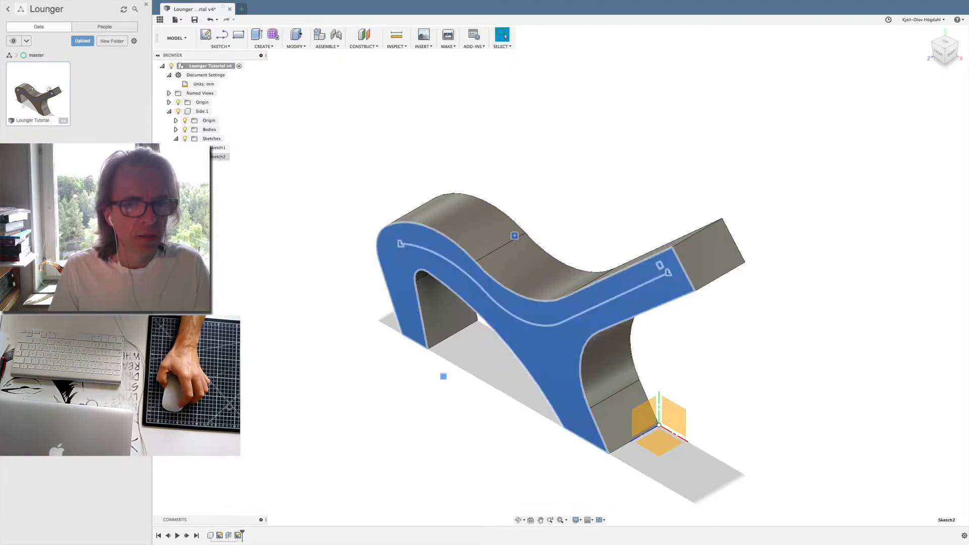
click(217, 148)
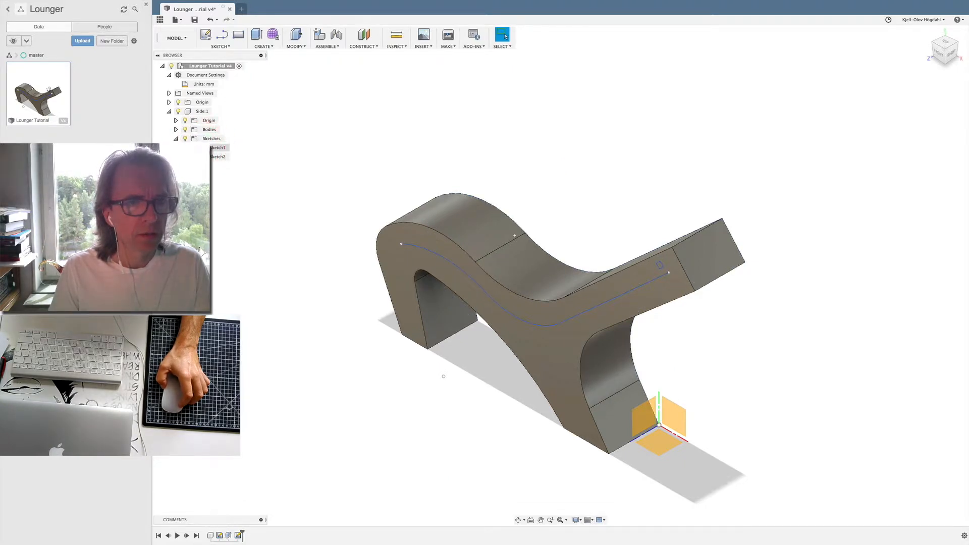
click(192, 148)
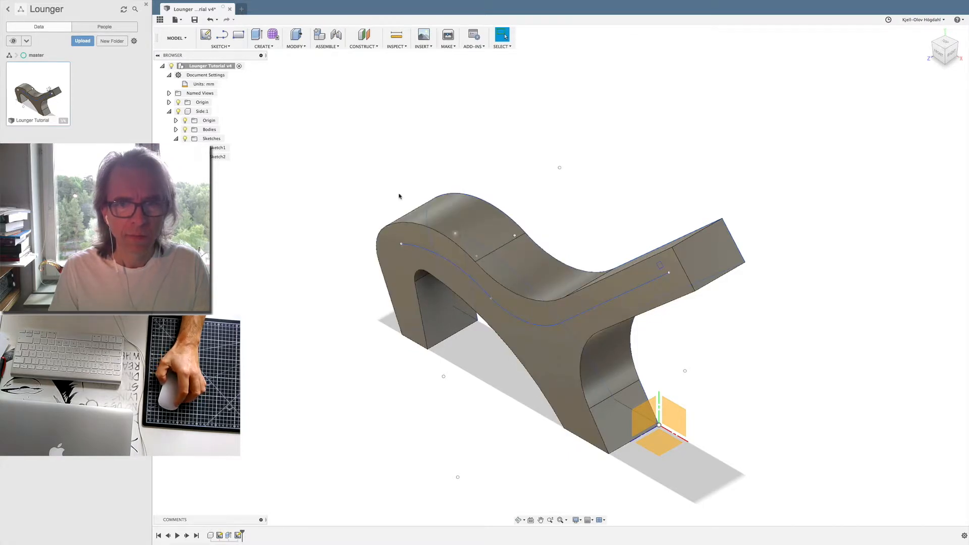
Open Sketch1 for editing to examine its profile and dimensions, and leave the sketch without changes
click(218, 148)
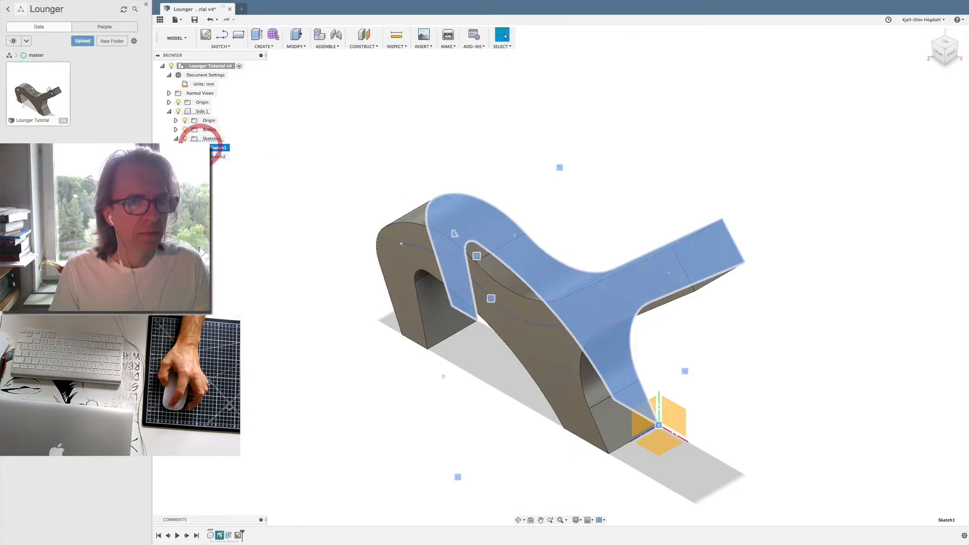
right_click(211, 149)
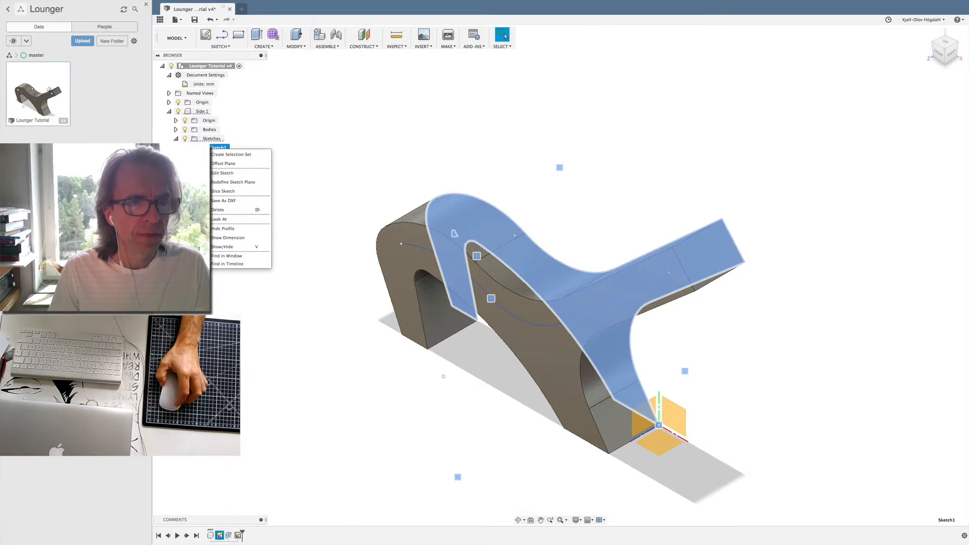
click(214, 174)
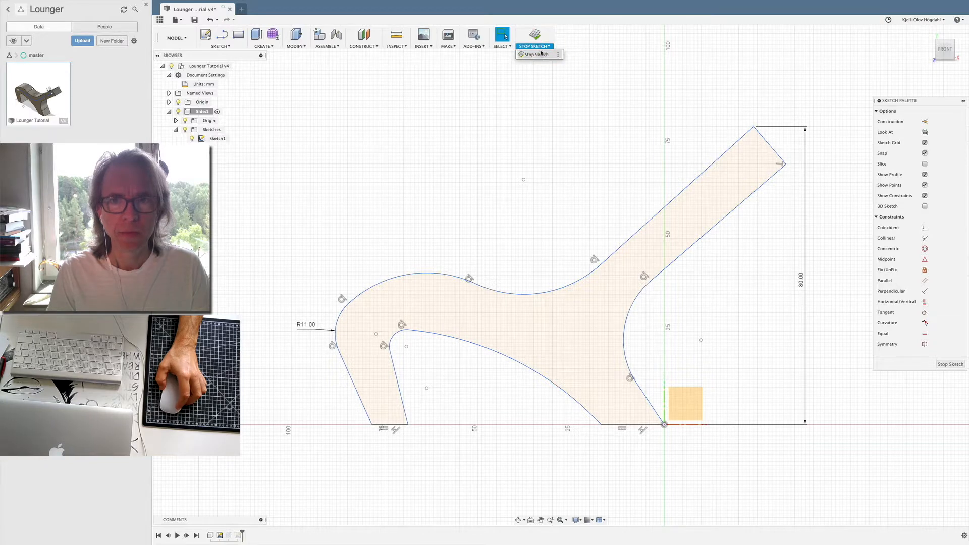
click(535, 36)
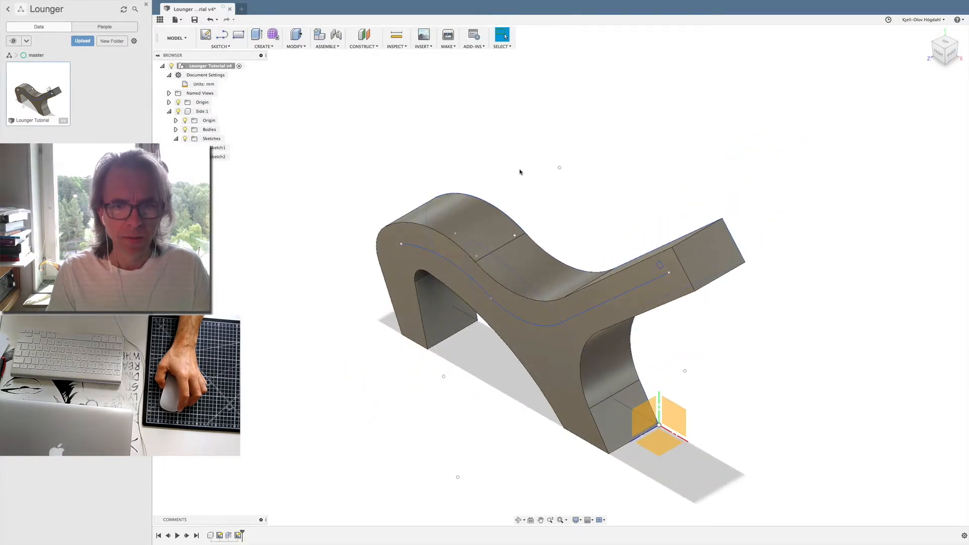
click(268, 47)
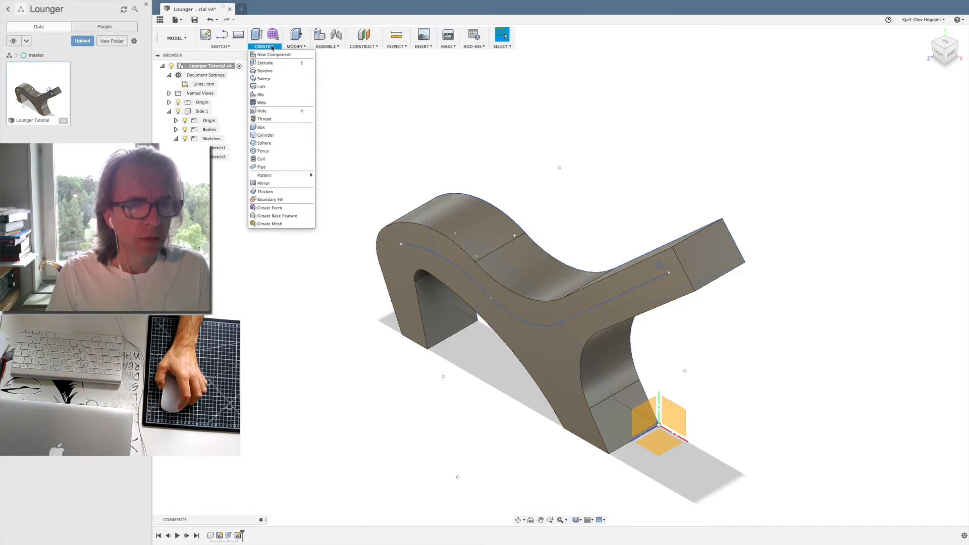
click(347, 165)
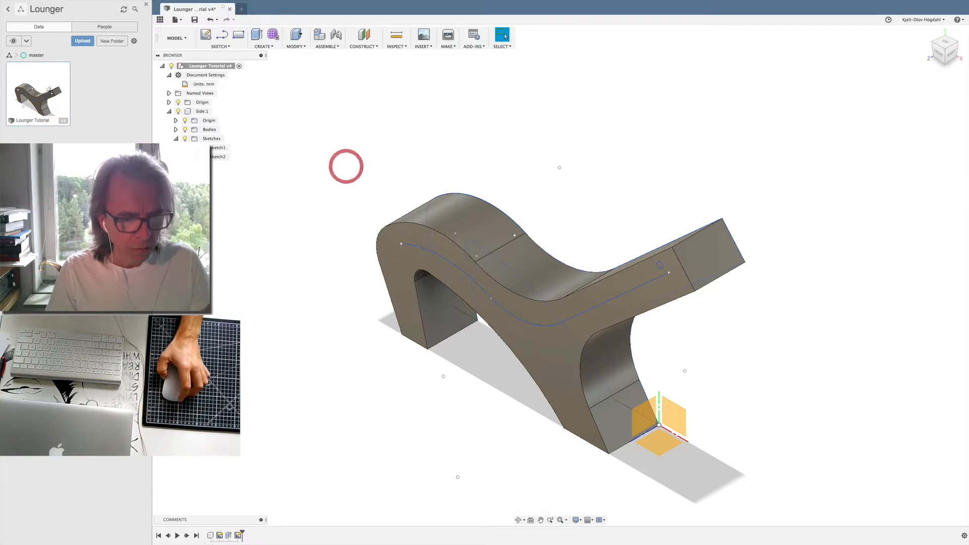
Edit the Extrude1 feature of the Side component so its distance uses the user parameter Material_mm
click(228, 536)
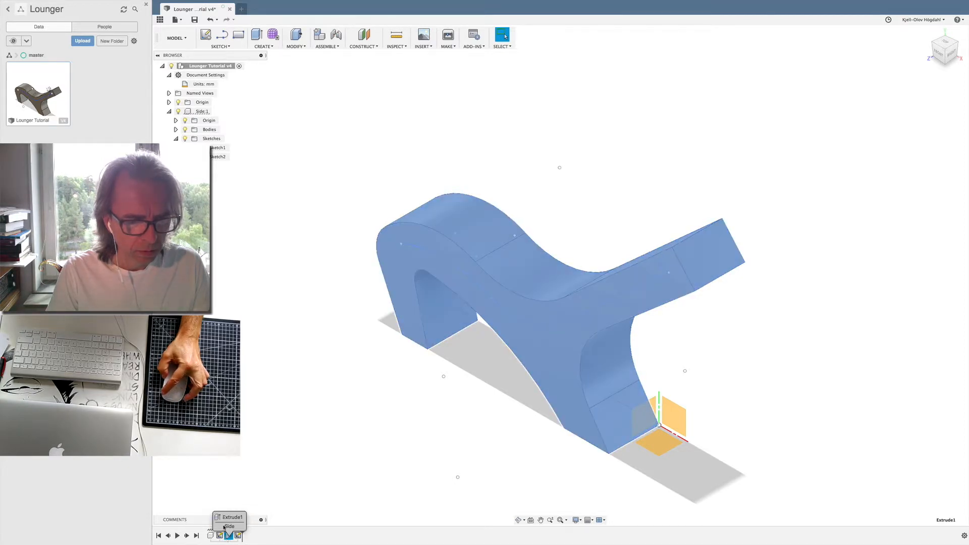
click(225, 526)
right_click(229, 536)
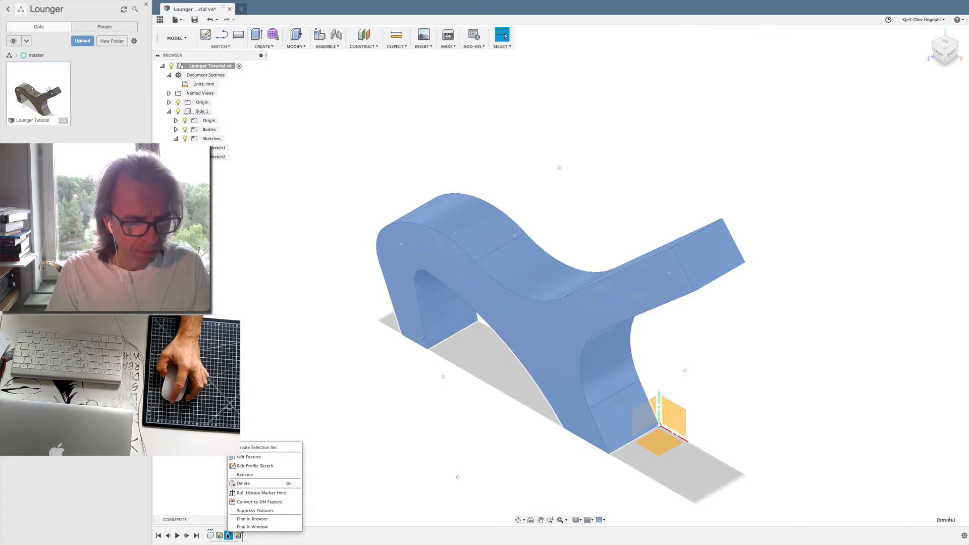
click(250, 457)
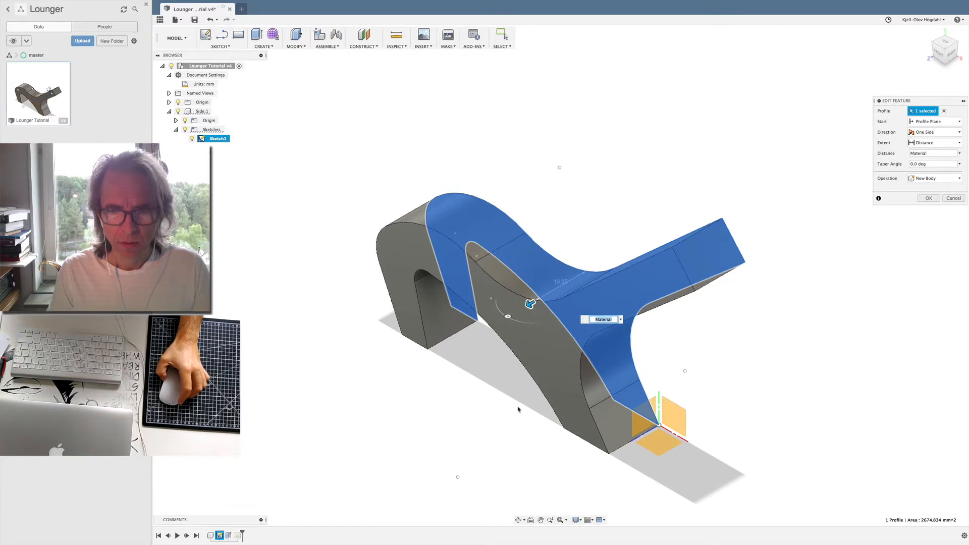
click(613, 320)
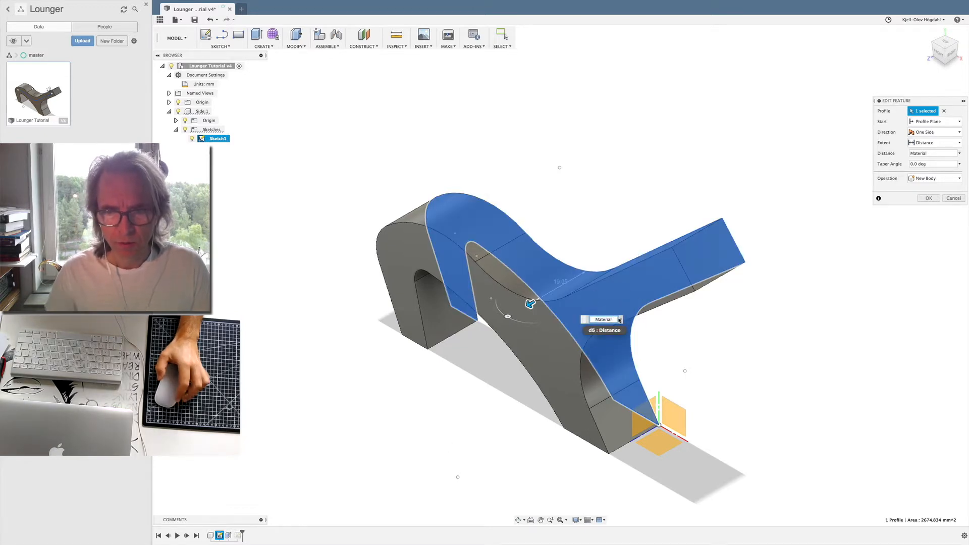
text(_mm)
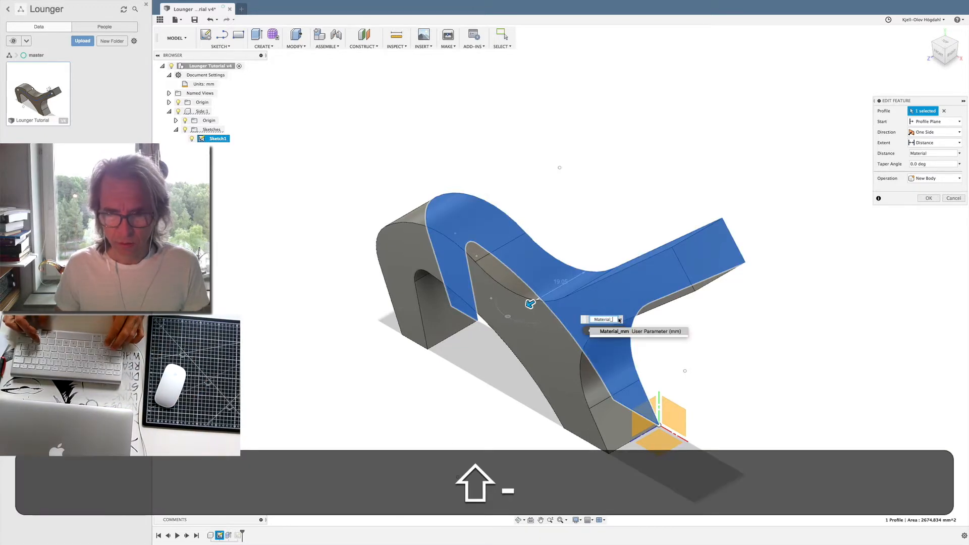
key(Return)
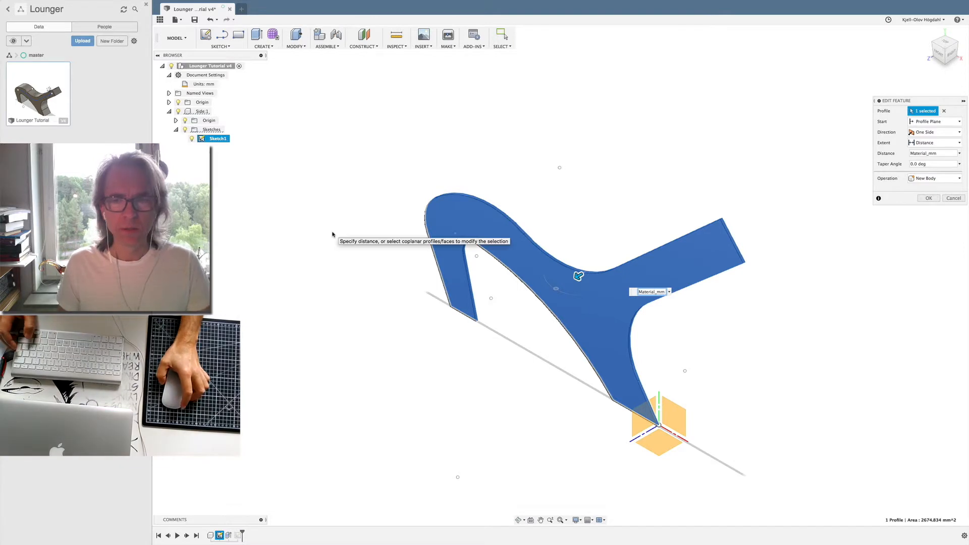
click(338, 202)
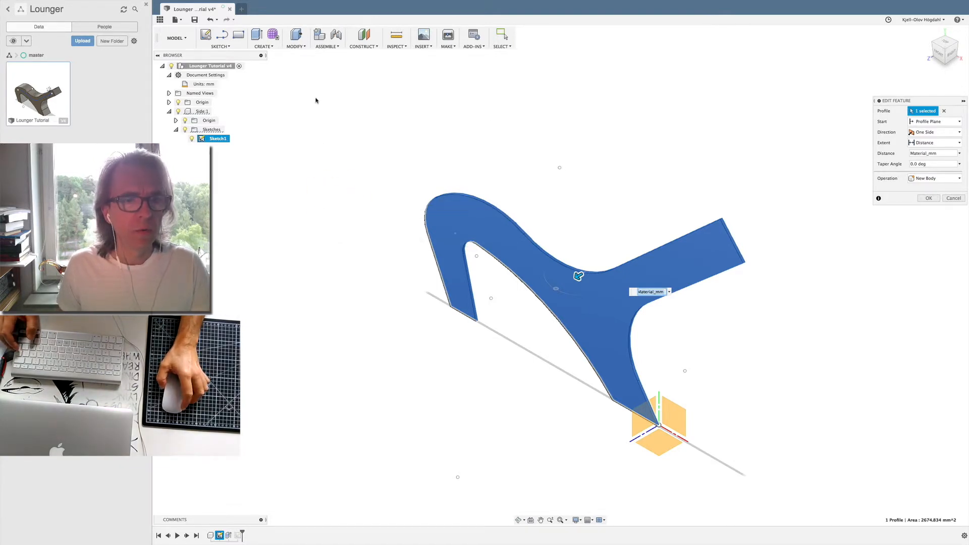
click(242, 536)
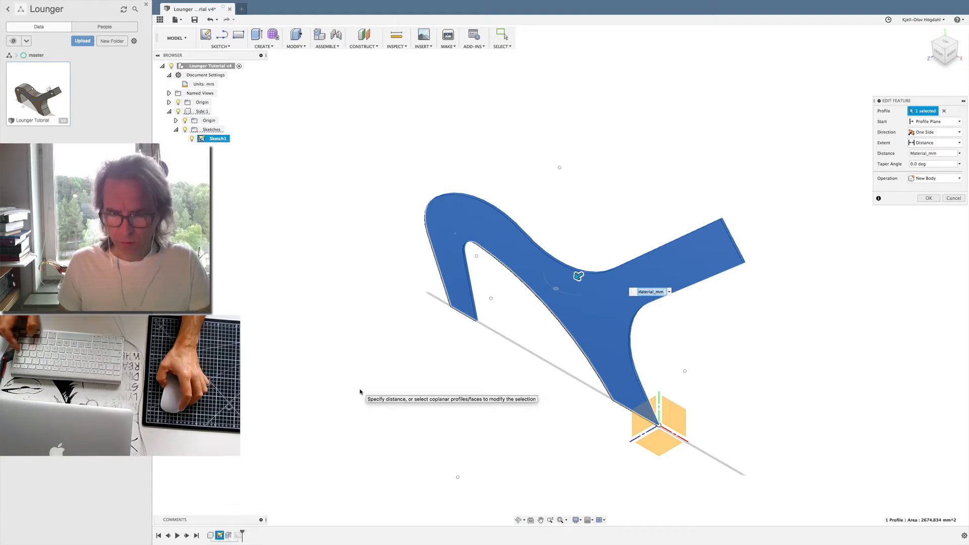
key(Return)
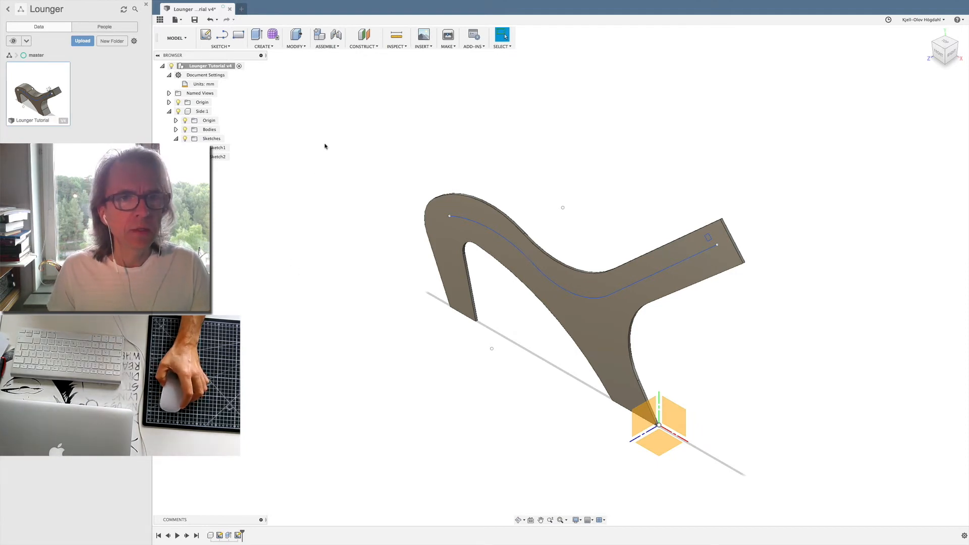
Delete the inch-based user parameters Material and Seat_Width and close the parameters dialog
click(296, 46)
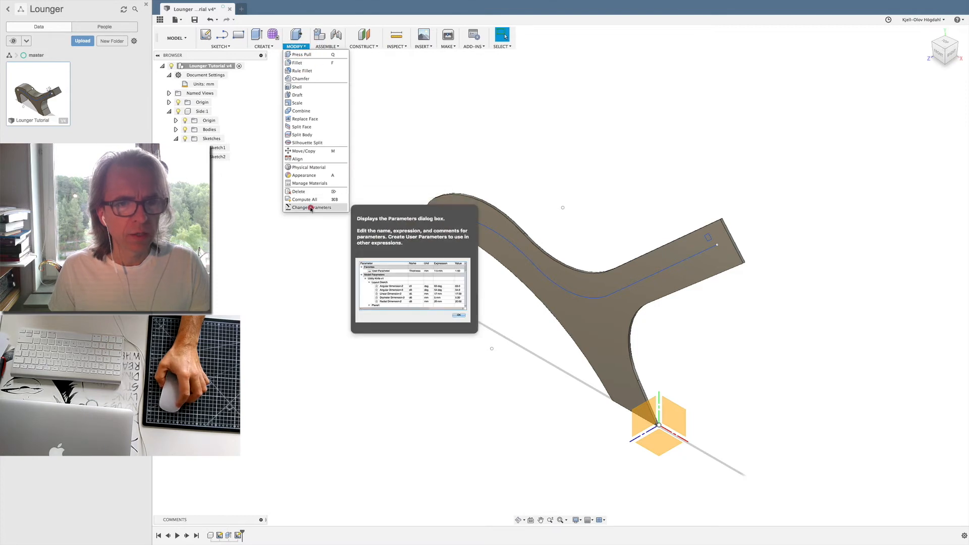
click(310, 207)
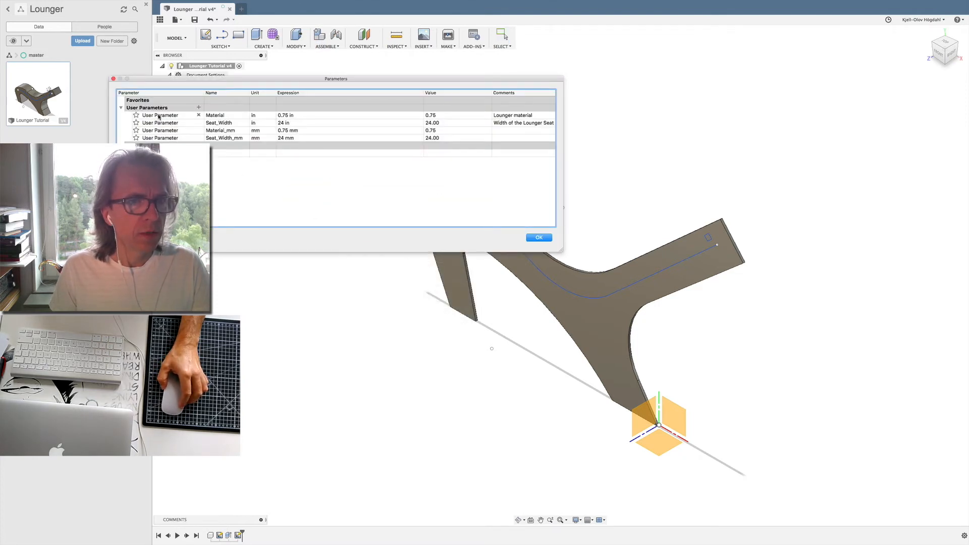
click(199, 115)
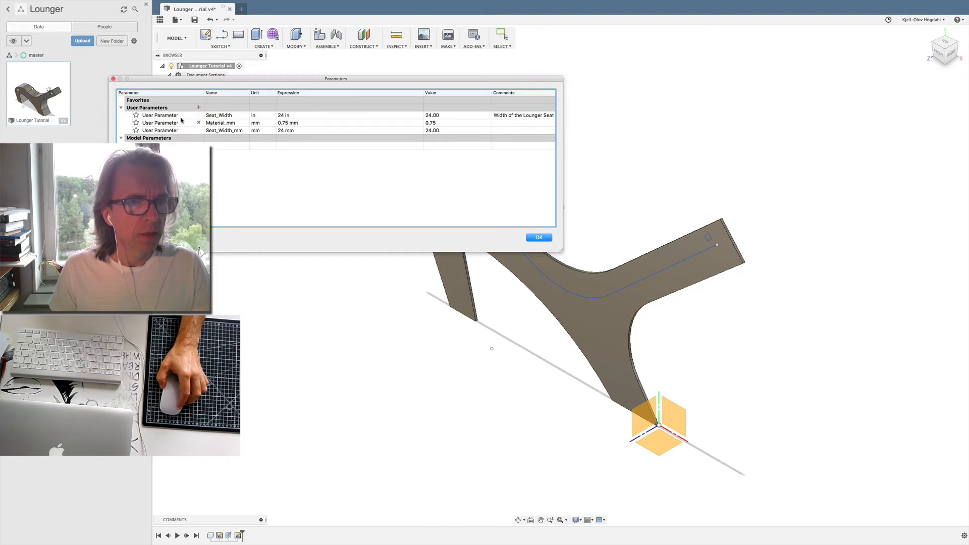
click(199, 116)
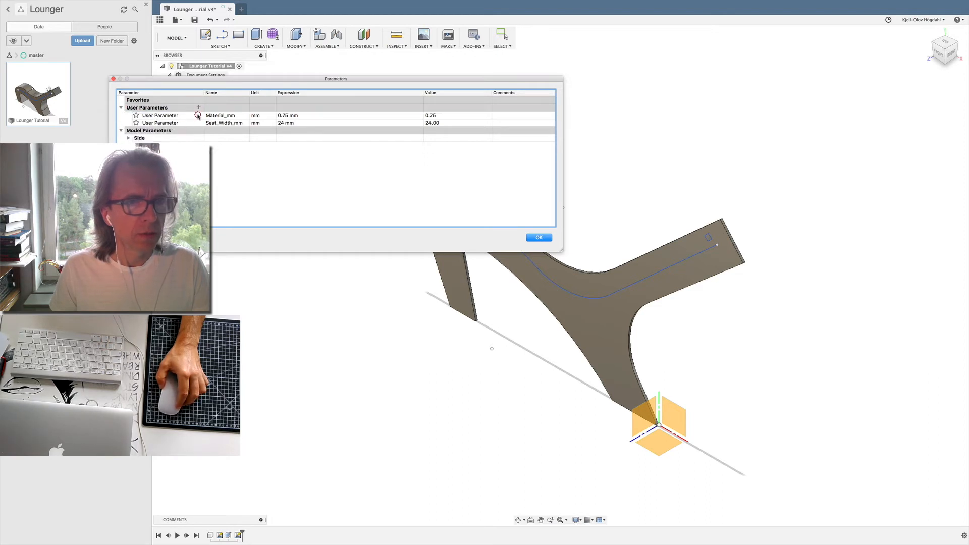
click(539, 237)
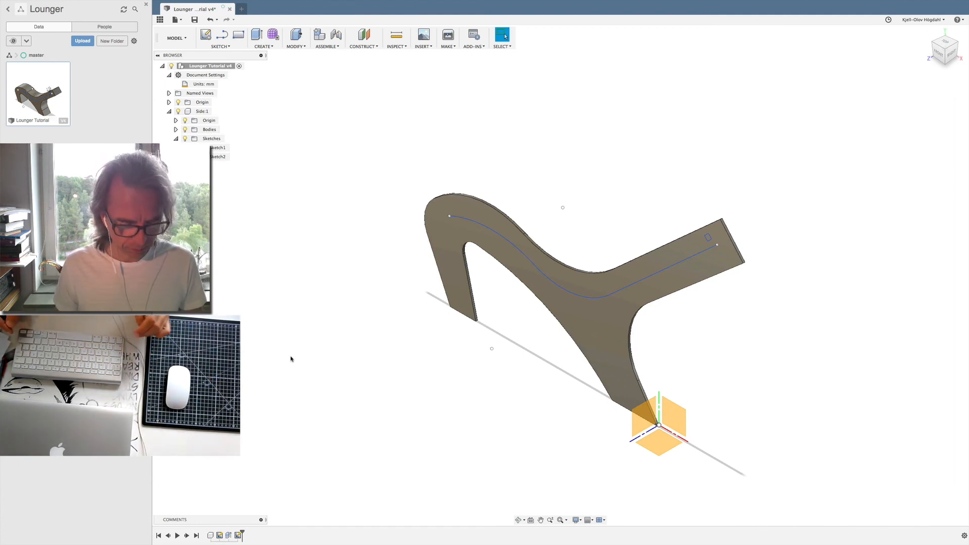
key(shift+super)
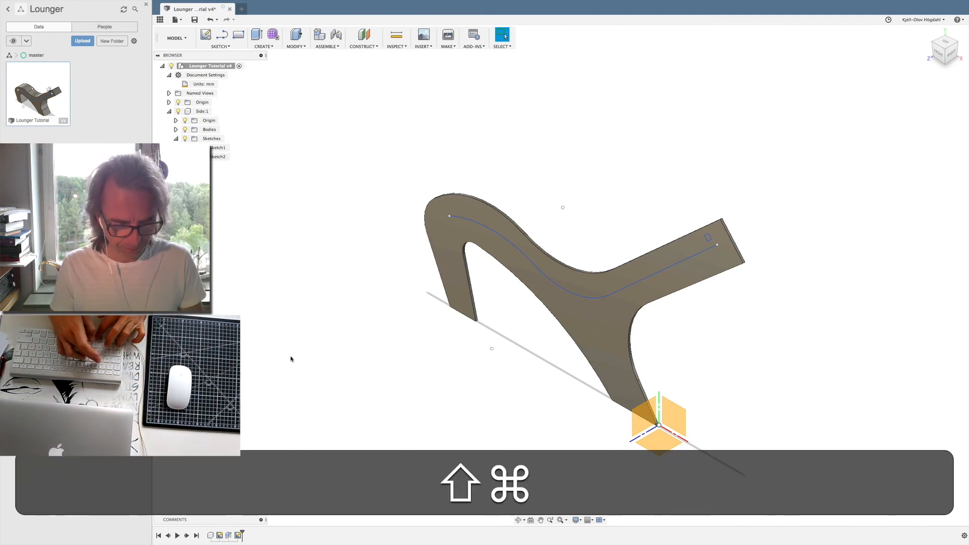